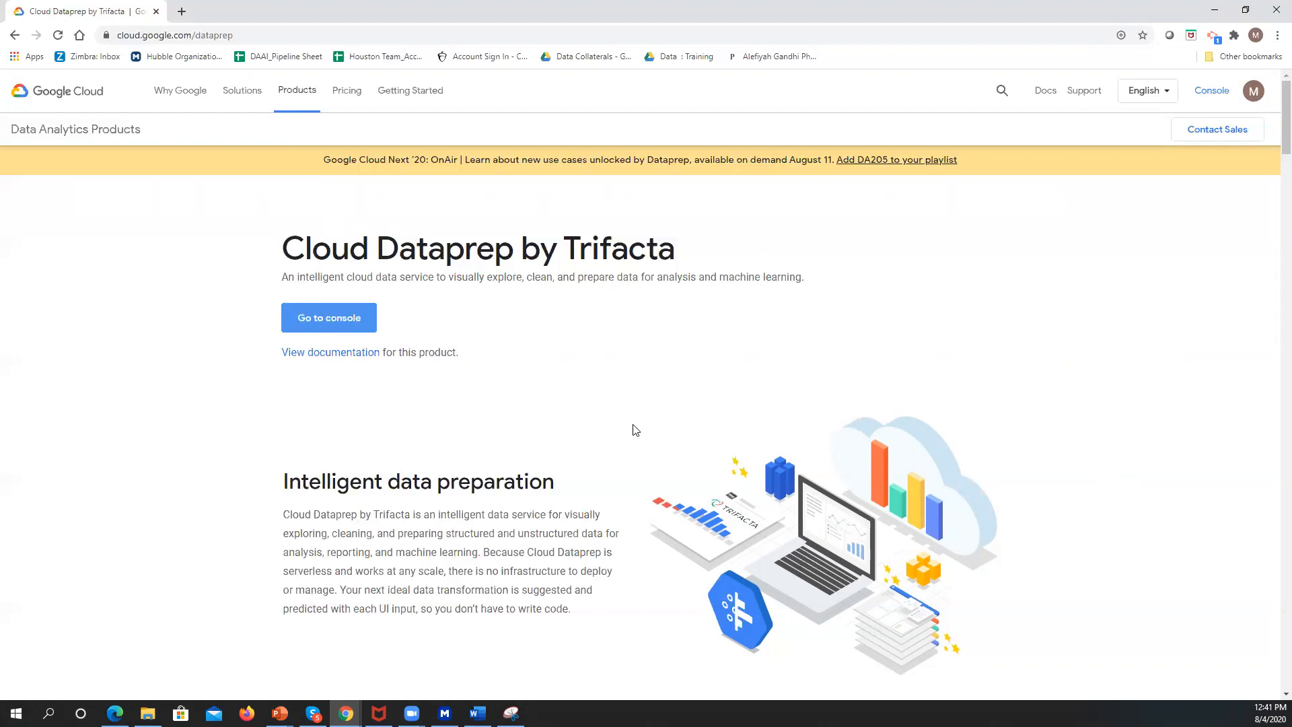
# - Open the Cloud Dataprep console and complete the first-time setup with the default storage location
pyautogui.scroll(-3, 636, 431)
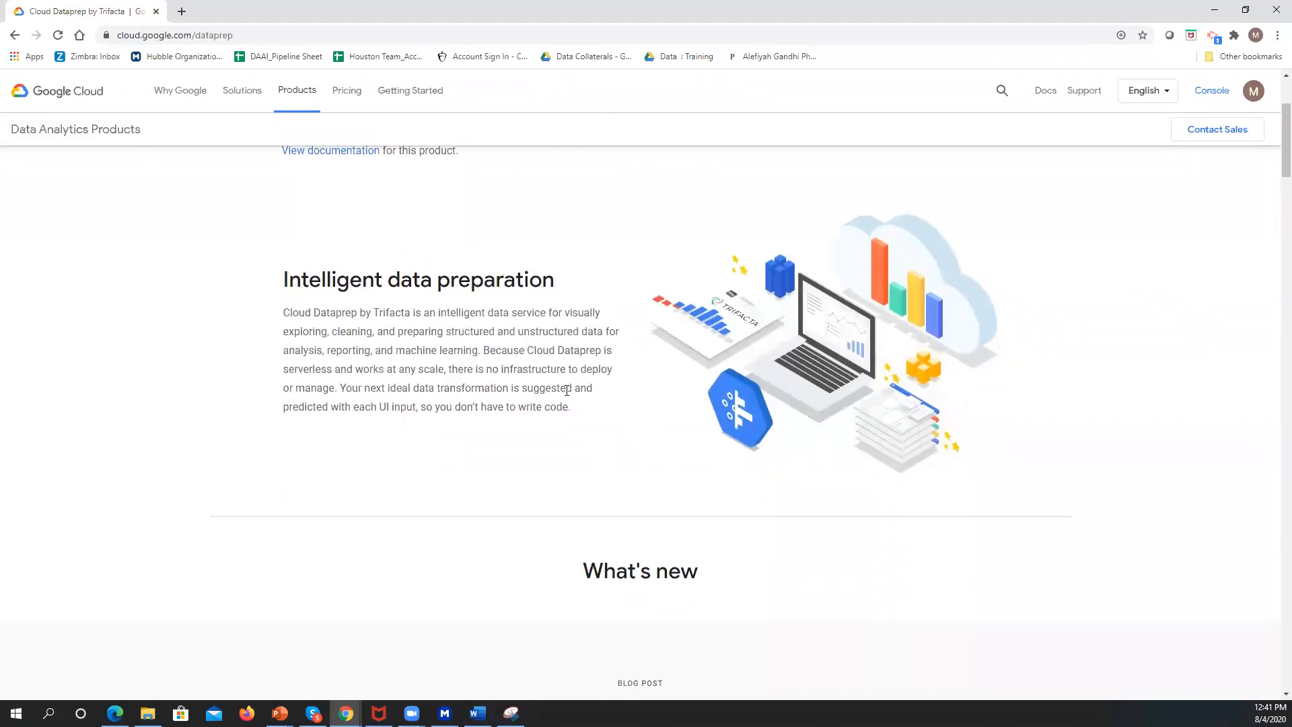
pyautogui.scroll(3, 700, 430)
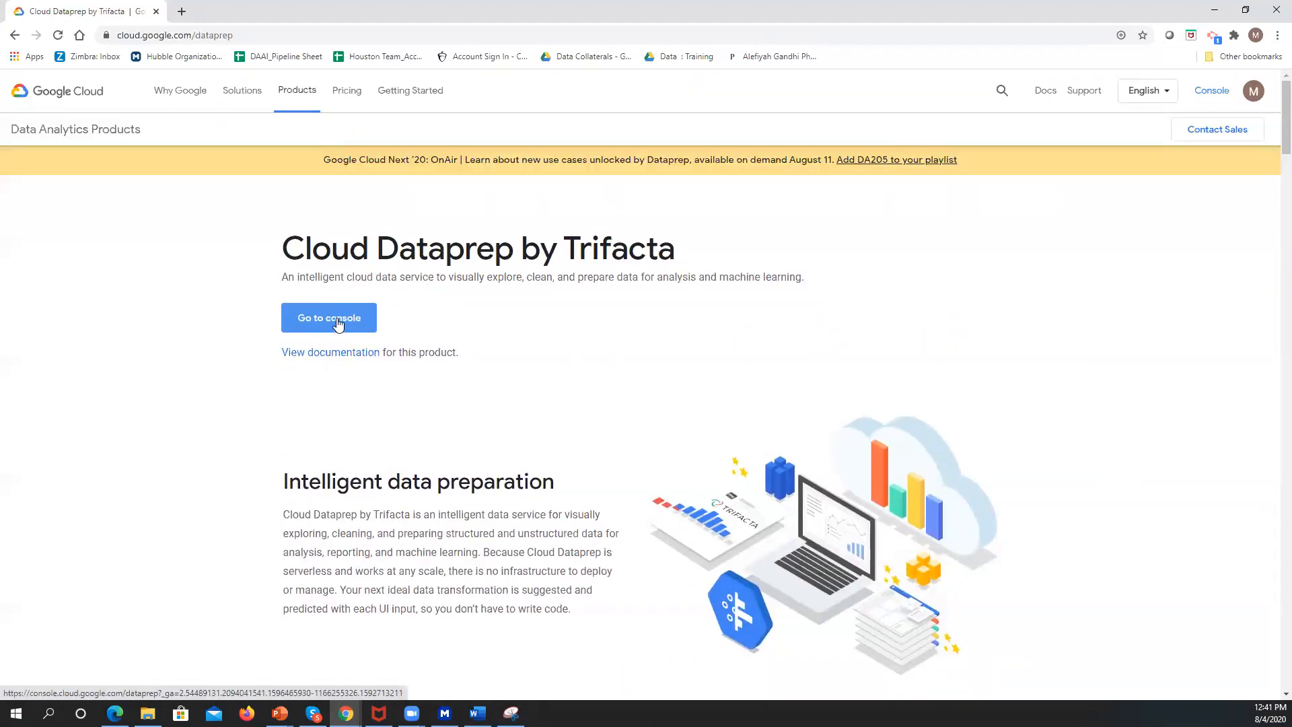
pyautogui.click(339, 323)
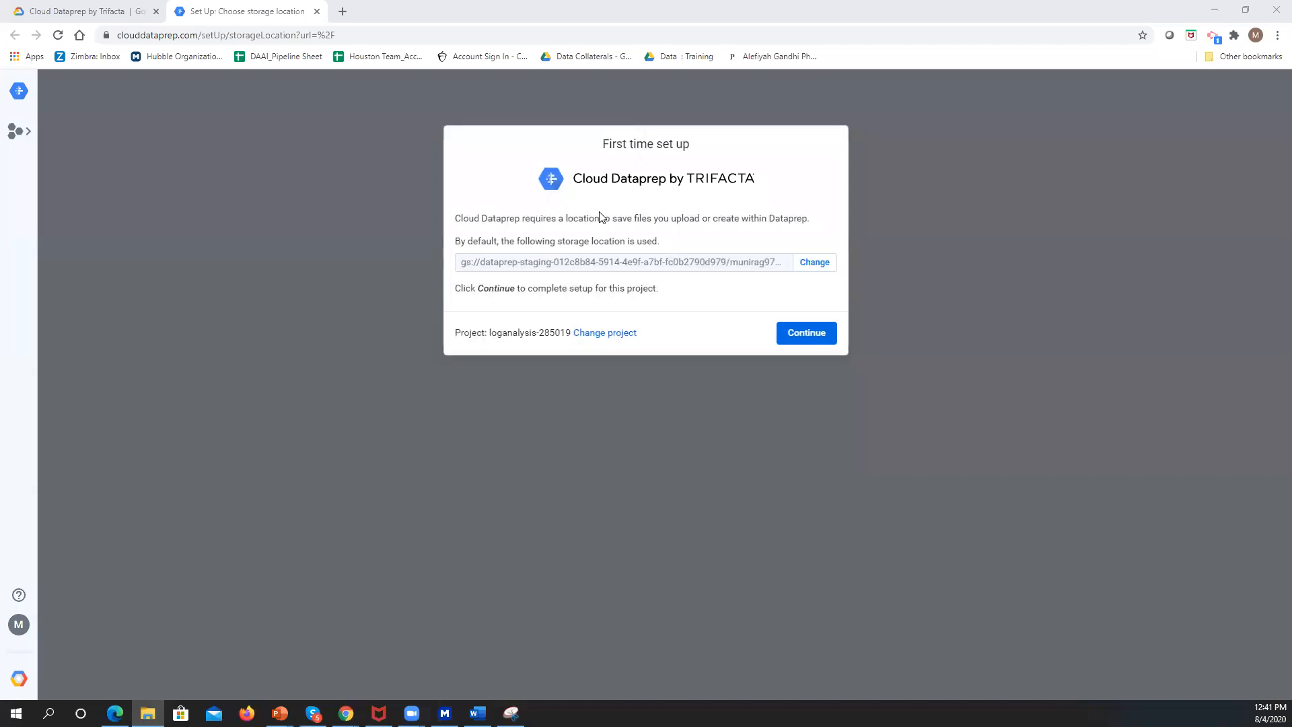
pyautogui.click(816, 338)
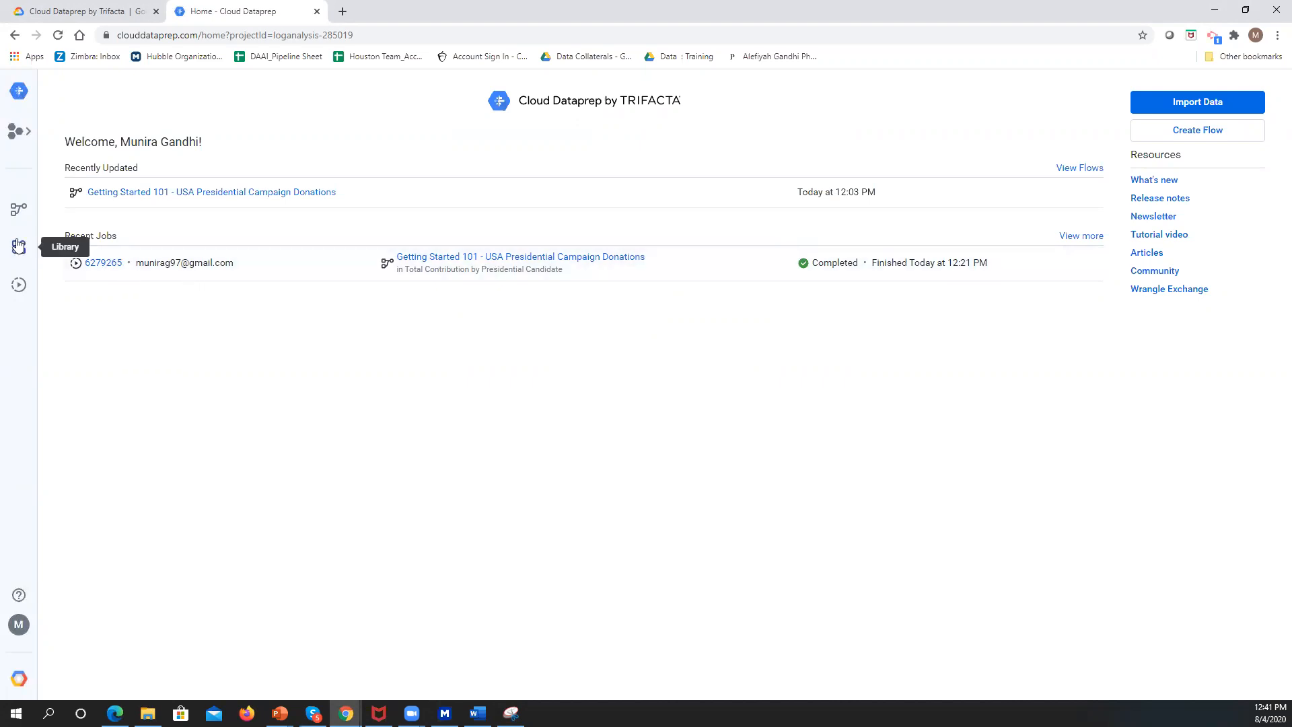
# - Import GaBur_LogData.csv from the computer into the dataset library
pyautogui.click(18, 249)
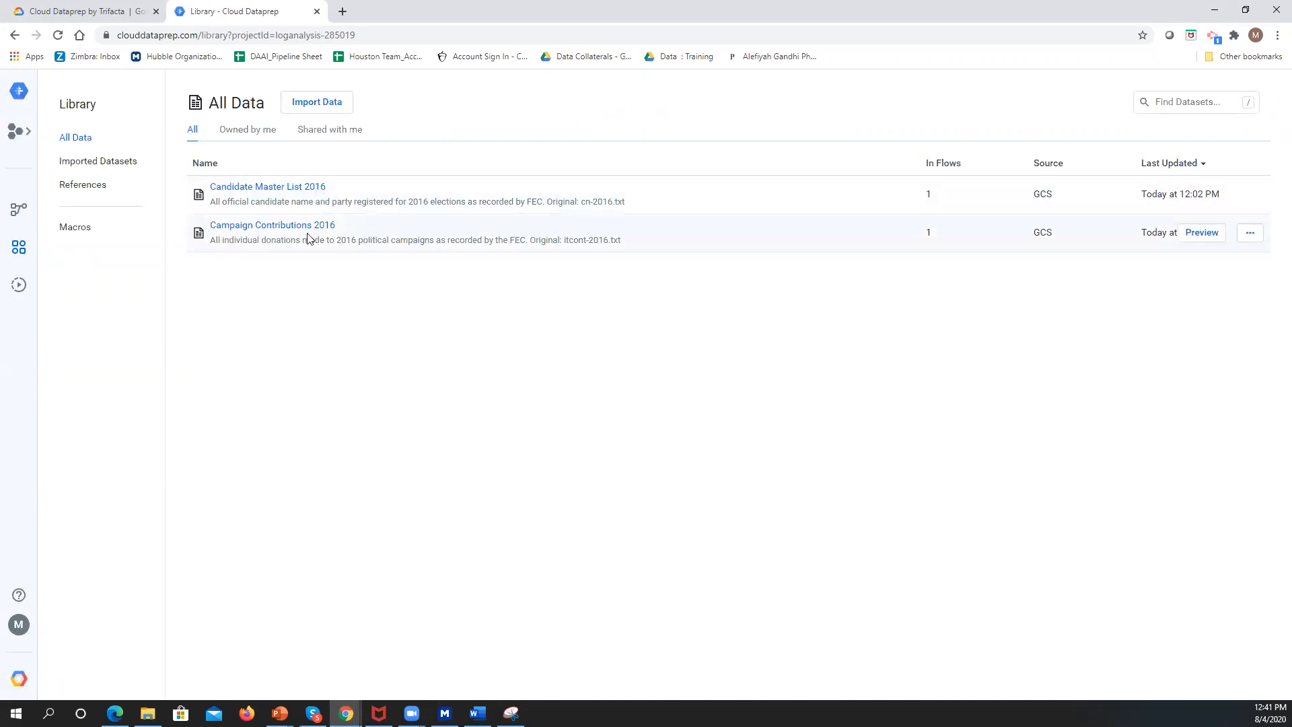
pyautogui.click(330, 105)
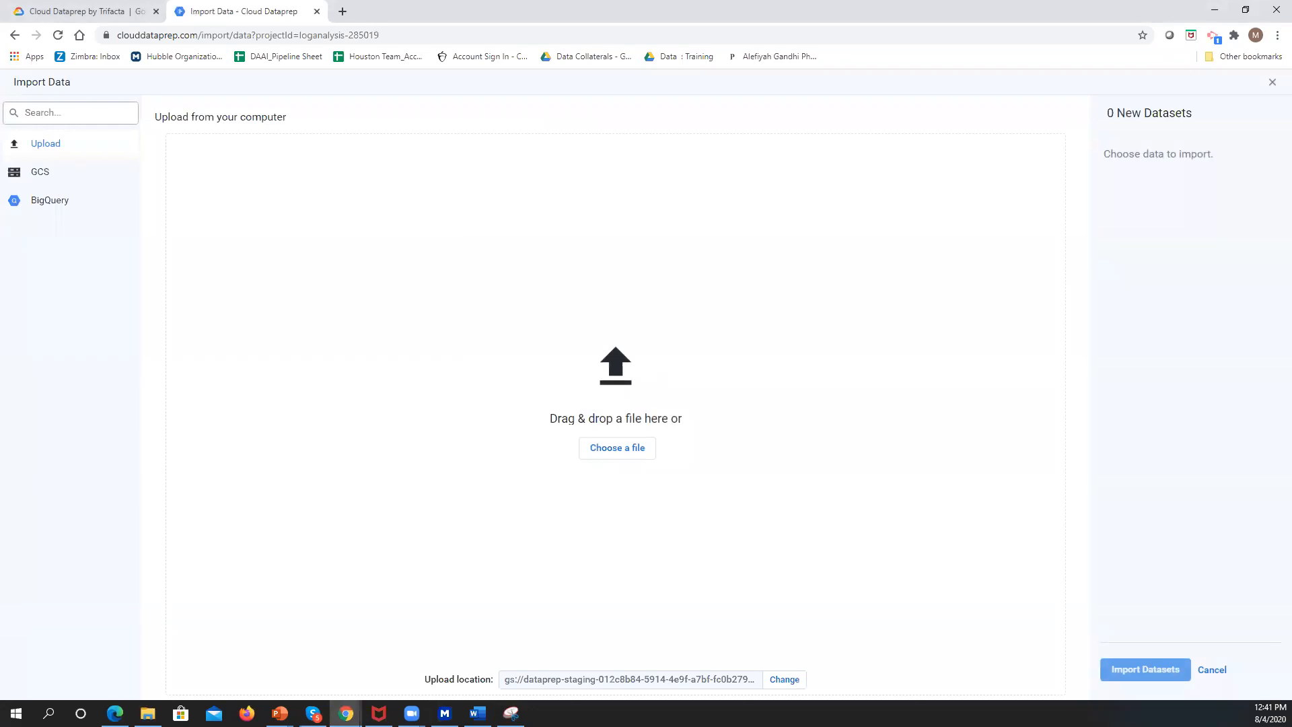
pyautogui.moveTo(302, 330); pyautogui.dragTo(625, 401)
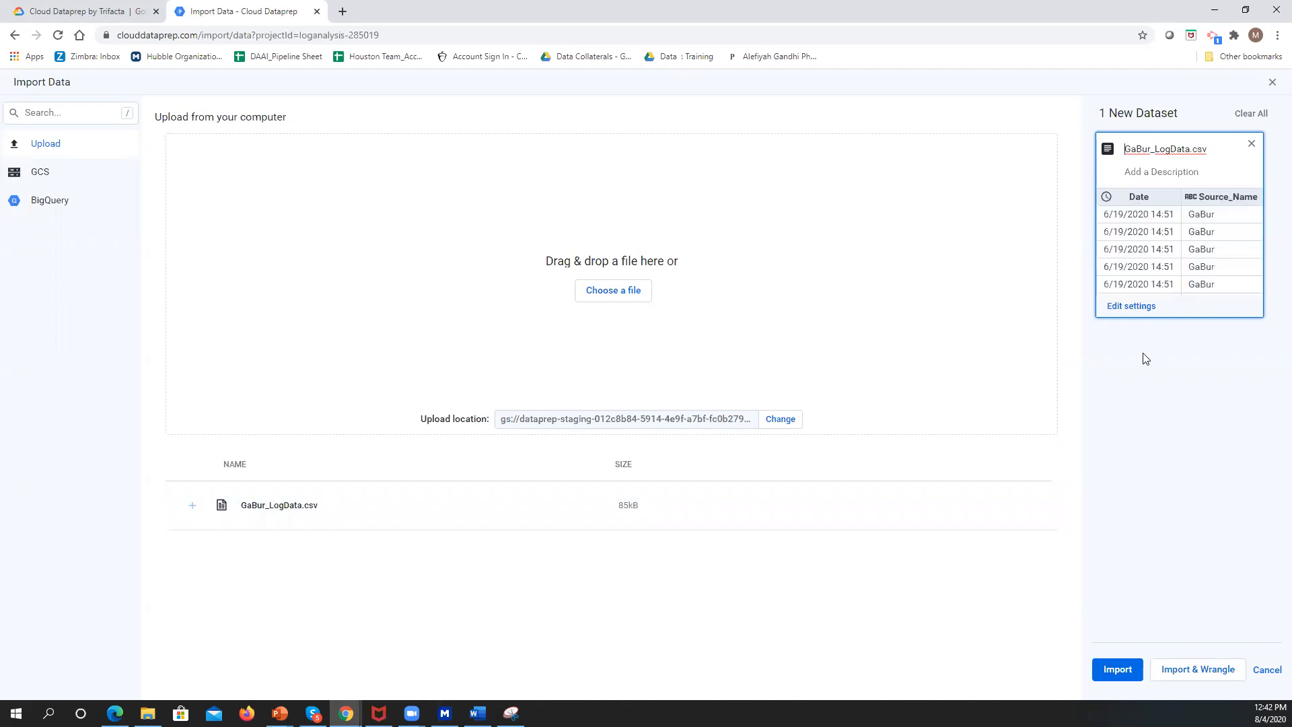
pyautogui.click(1116, 673)
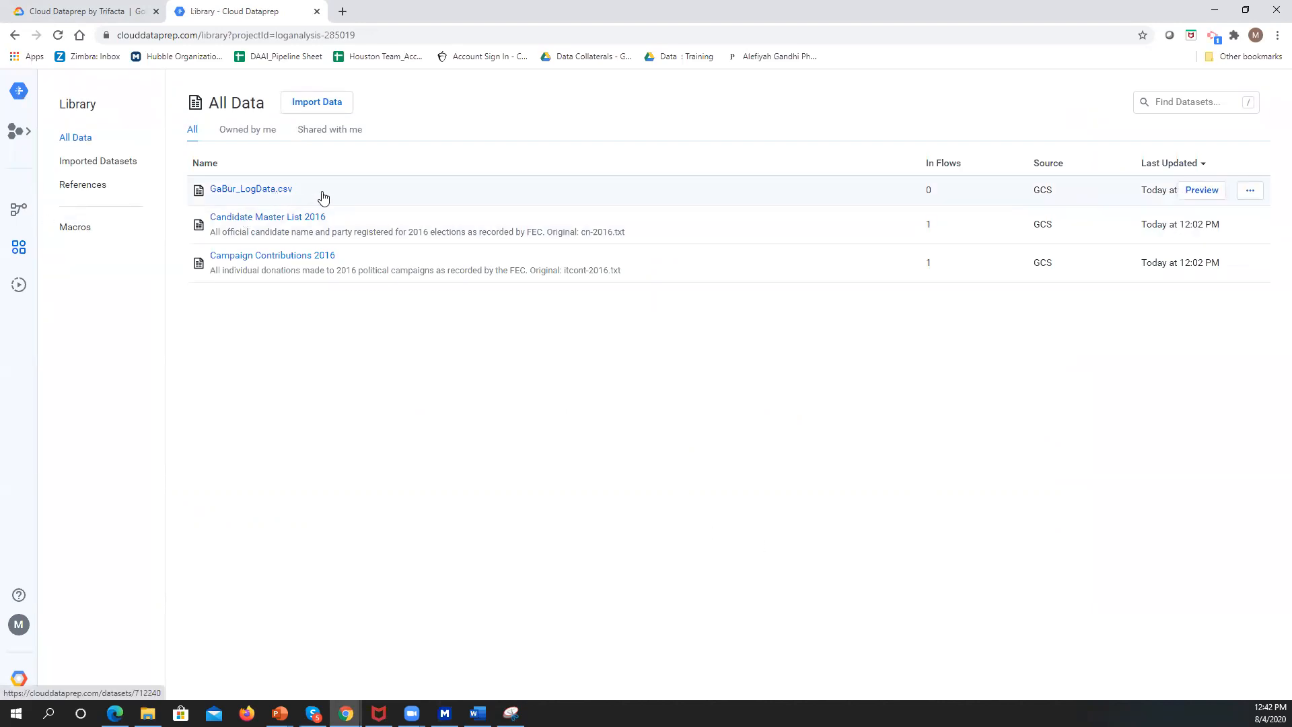
# - Preview the GaBur_LogData.csv dataset and examine its columns from Date to Results across different rows
pyautogui.click(1203, 191)
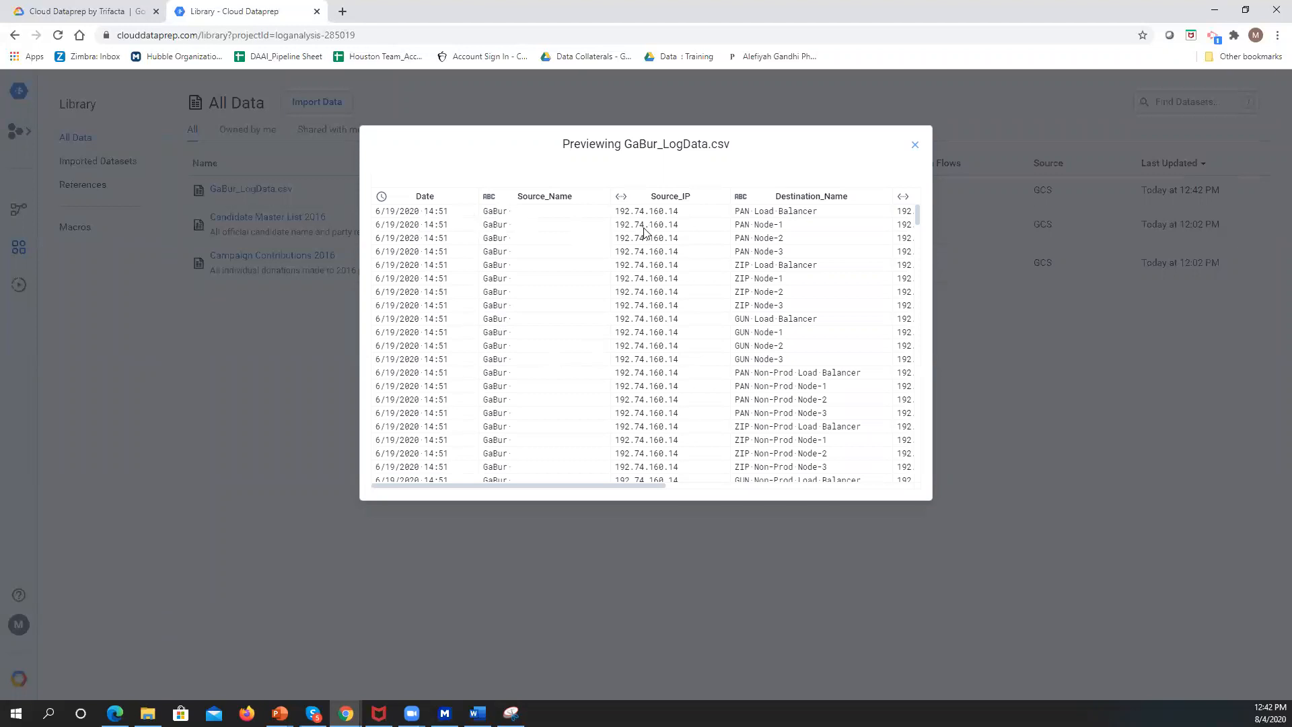
pyautogui.moveTo(598, 489); pyautogui.dragTo(907, 493)
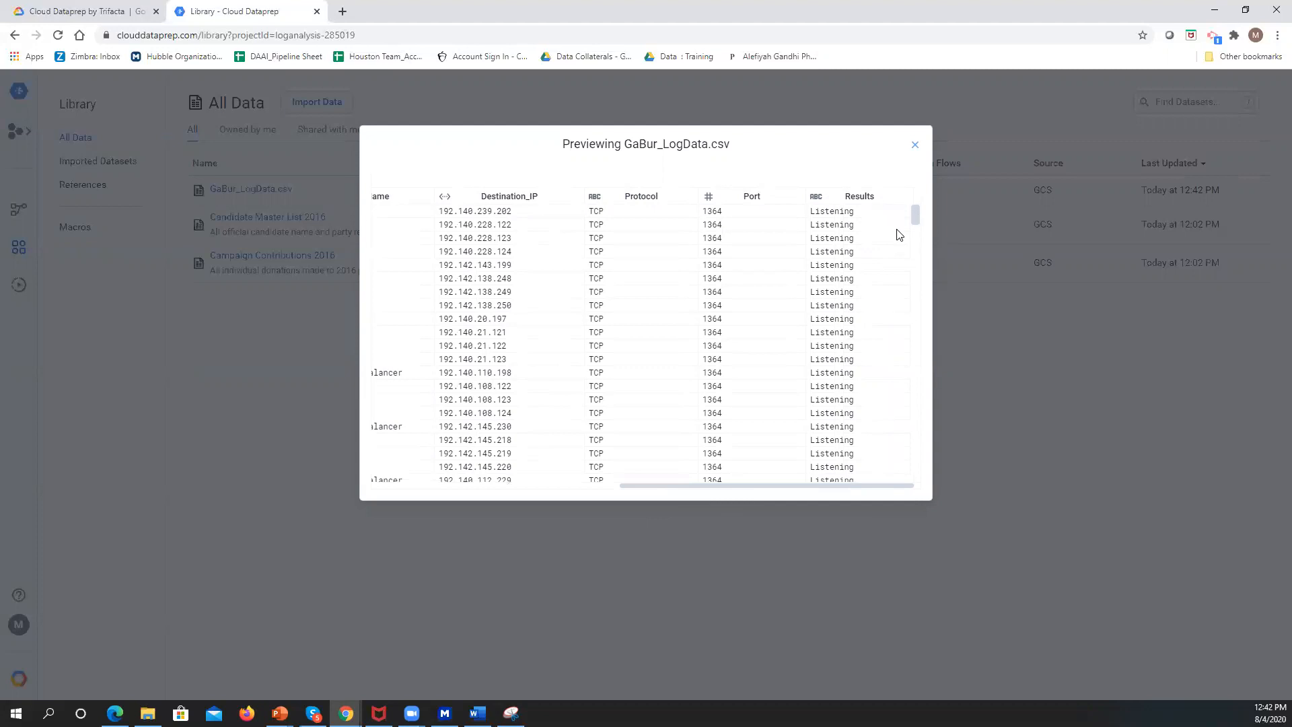
pyautogui.scroll(-3, 881, 236)
pyautogui.scroll(-1, 881, 236)
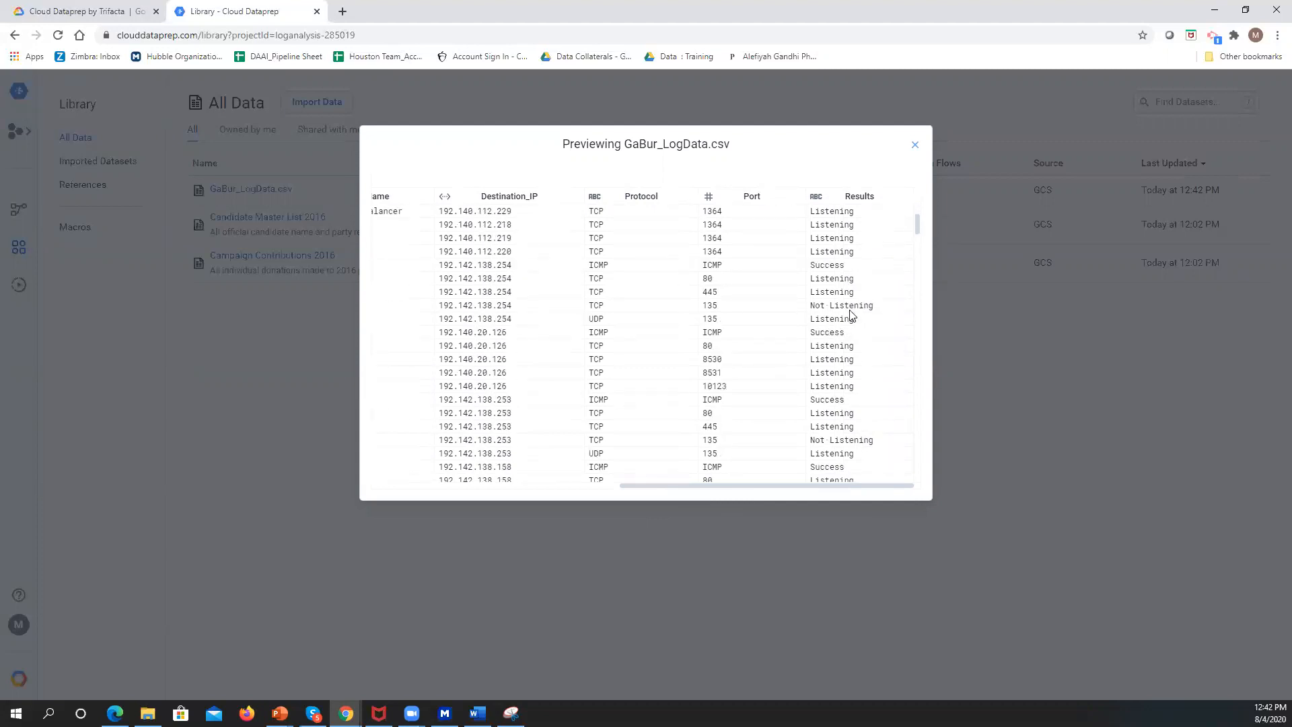
pyautogui.scroll(-4, 851, 376)
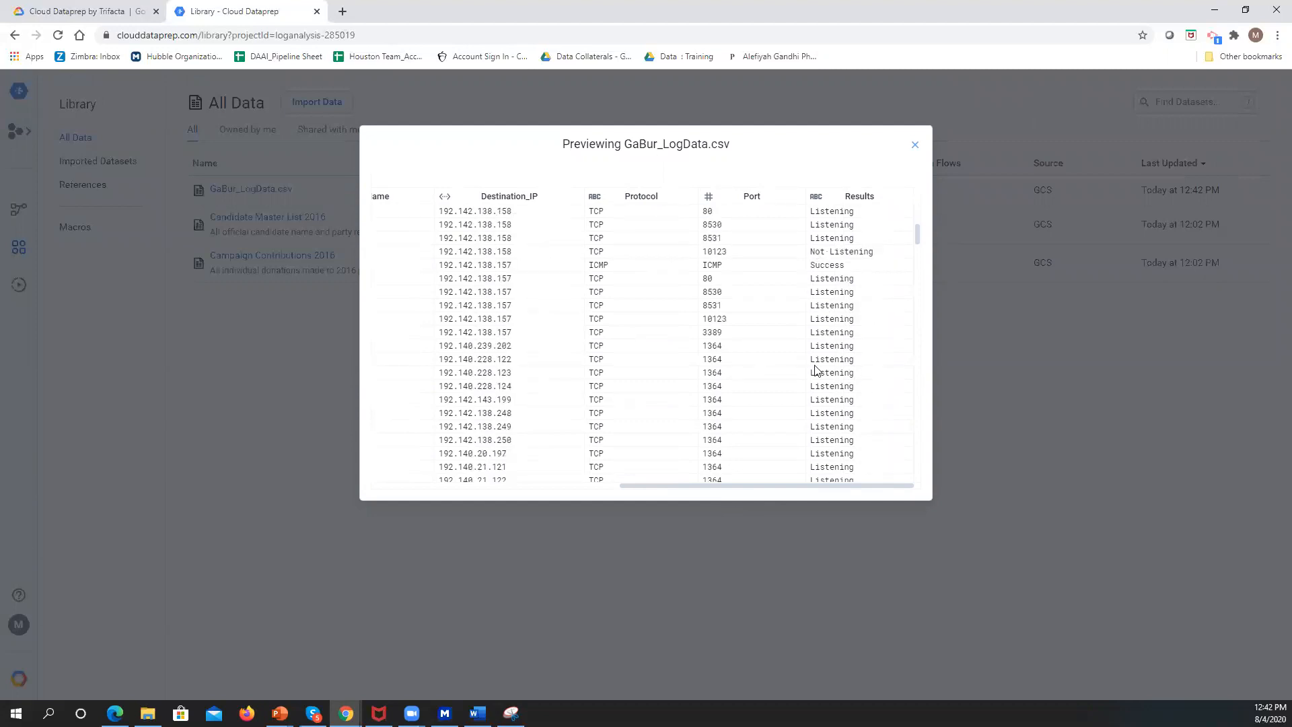
pyautogui.moveTo(808, 487); pyautogui.dragTo(837, 478)
pyautogui.moveTo(739, 482); pyautogui.dragTo(456, 480)
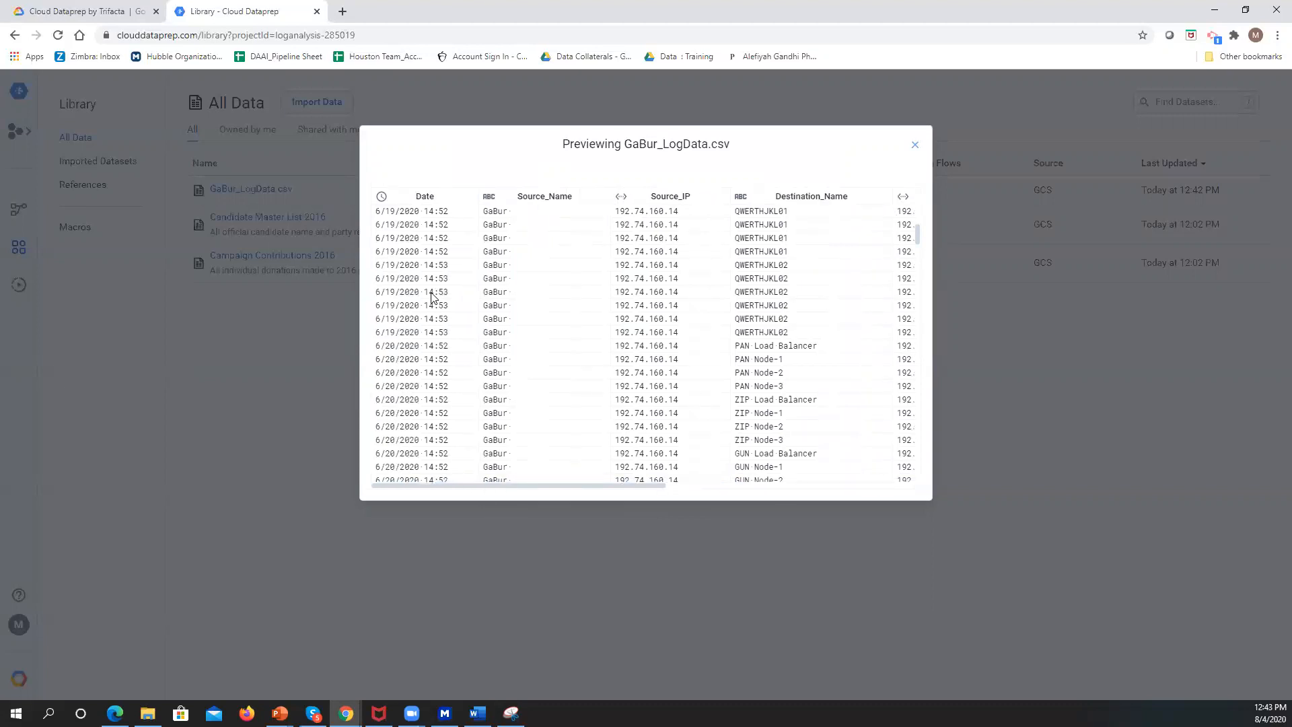
pyautogui.moveTo(614, 484); pyautogui.dragTo(778, 472)
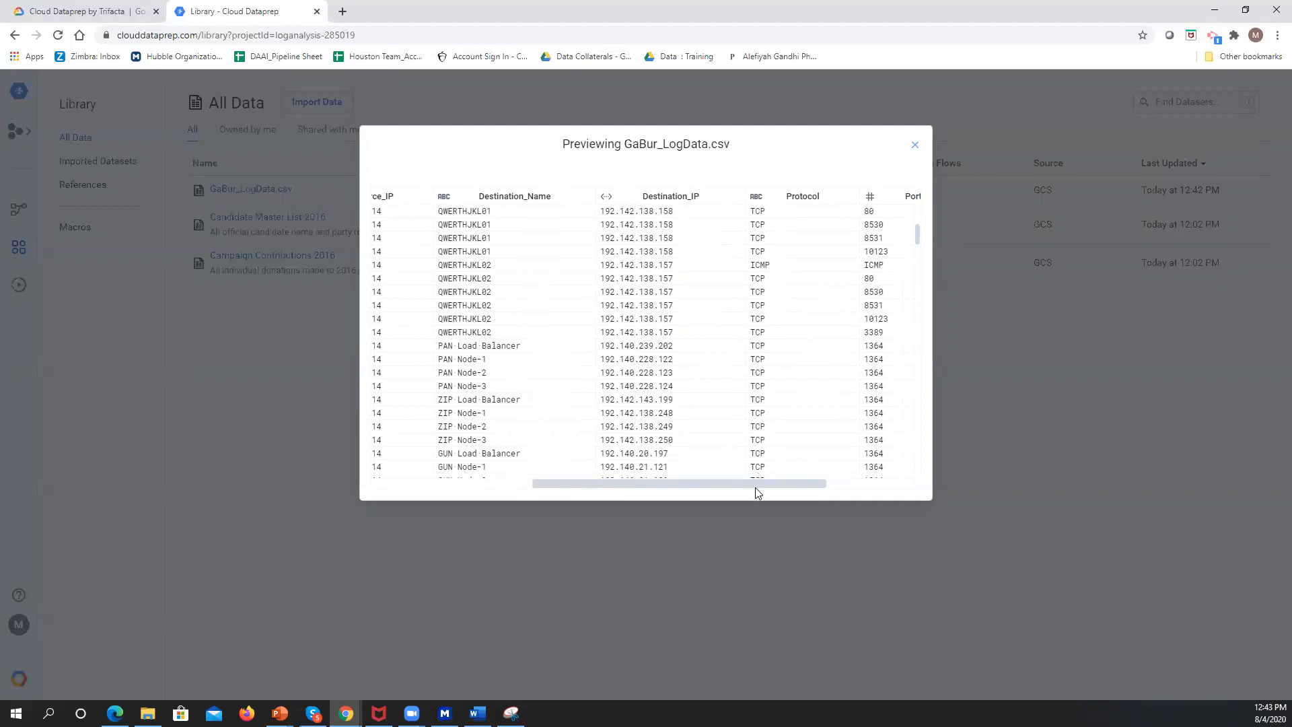
pyautogui.moveTo(767, 487); pyautogui.dragTo(755, 487)
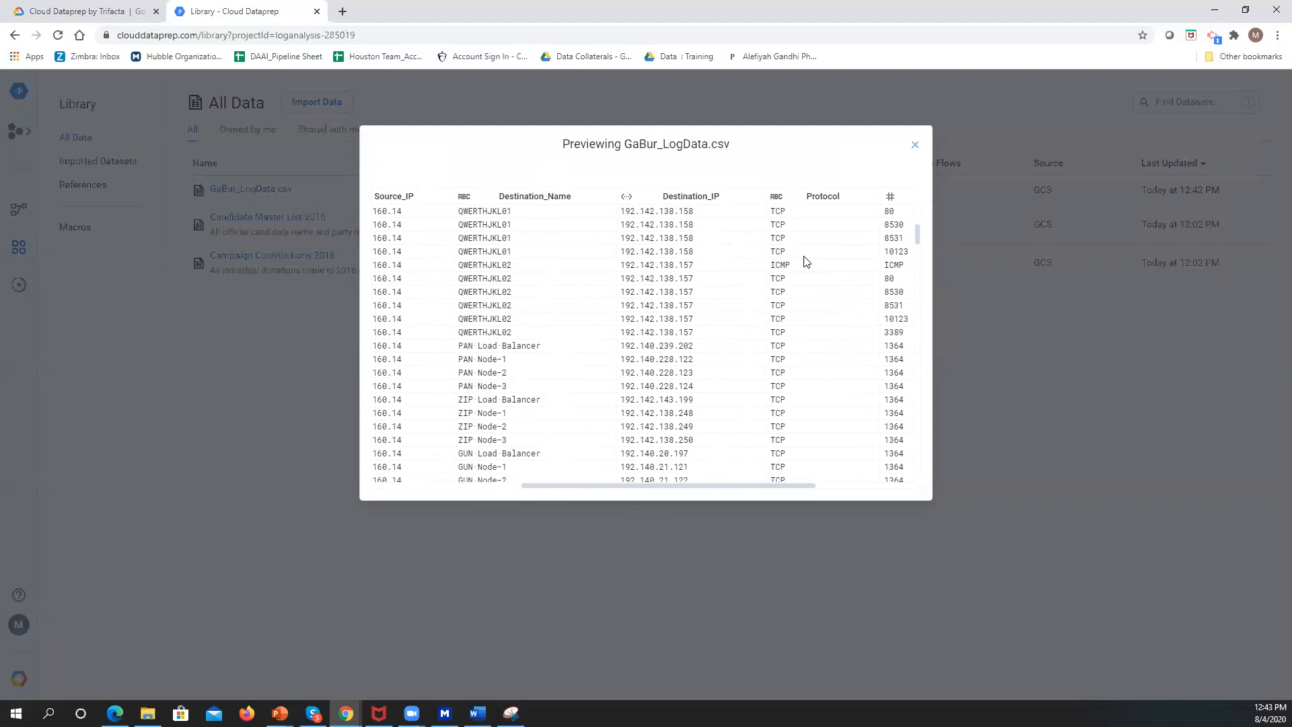
pyautogui.moveTo(917, 233)
pyautogui.moveTo(920, 229)
pyautogui.mouseDown()
pyautogui.moveTo(920, 260)
pyautogui.moveTo(931, 209)
pyautogui.mouseUp()
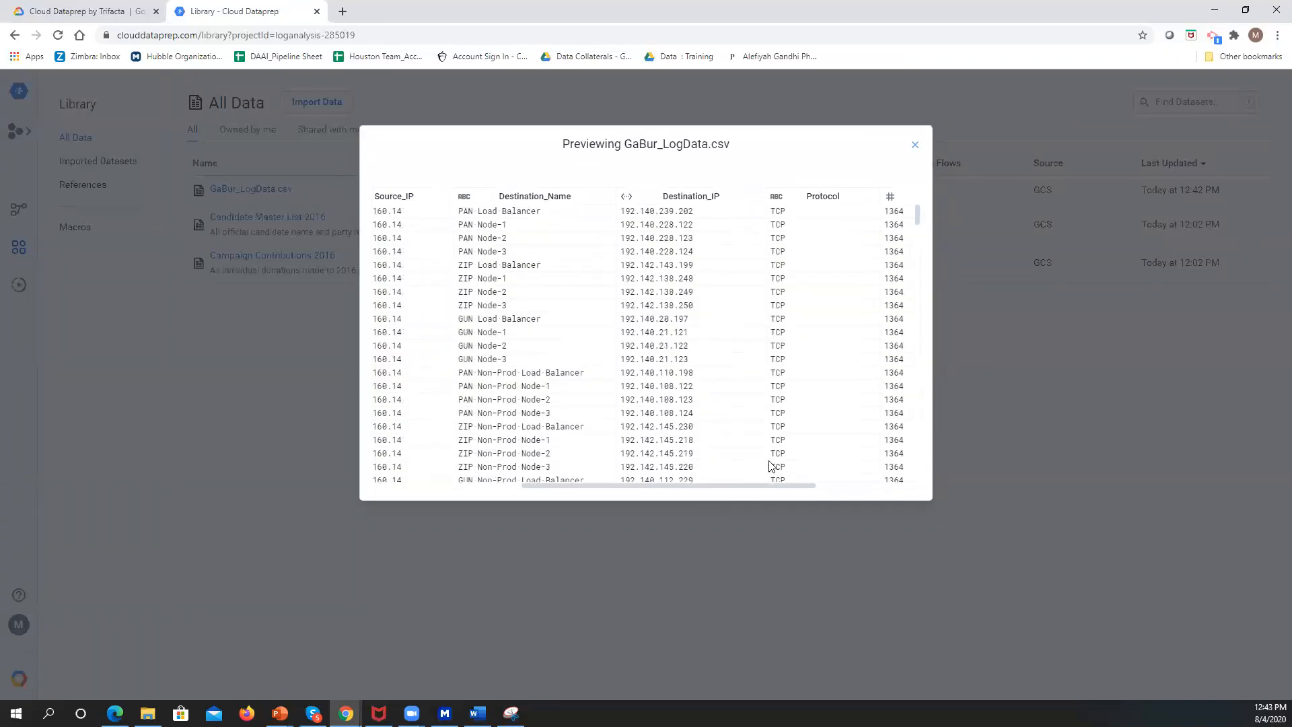
pyautogui.moveTo(765, 484); pyautogui.dragTo(868, 493)
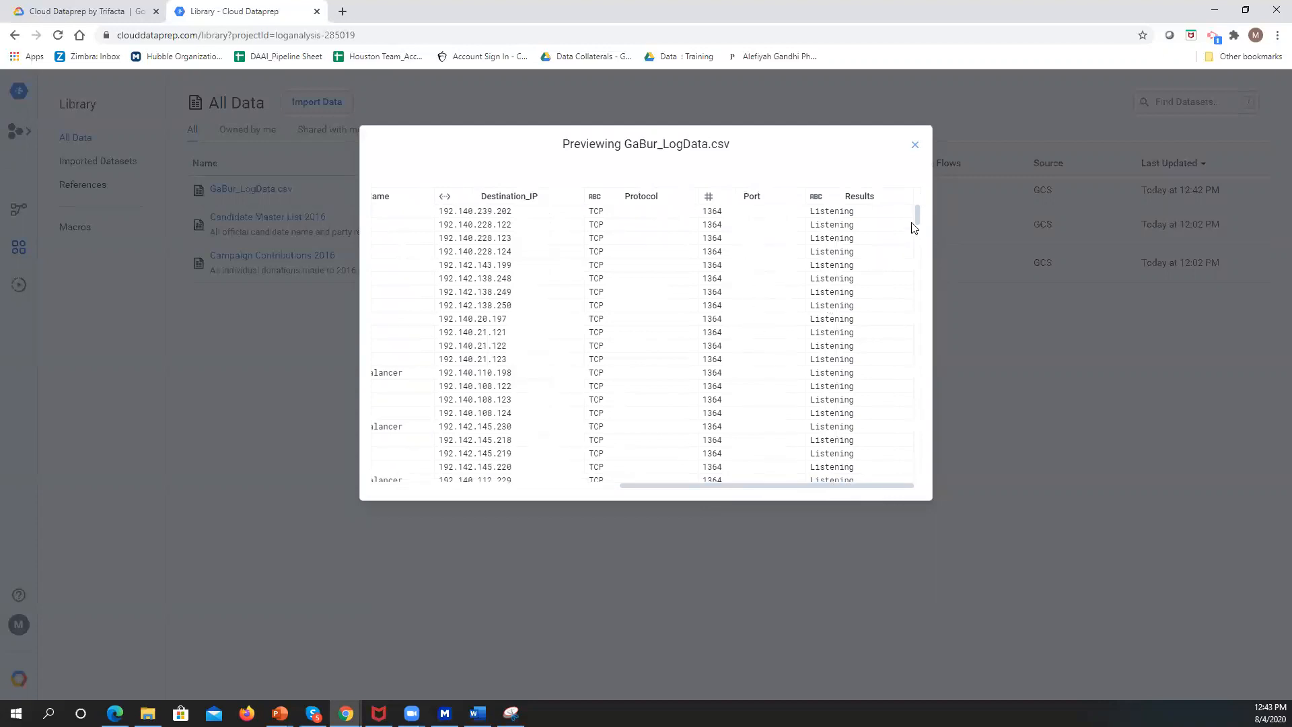
pyautogui.moveTo(912, 214); pyautogui.dragTo(914, 224)
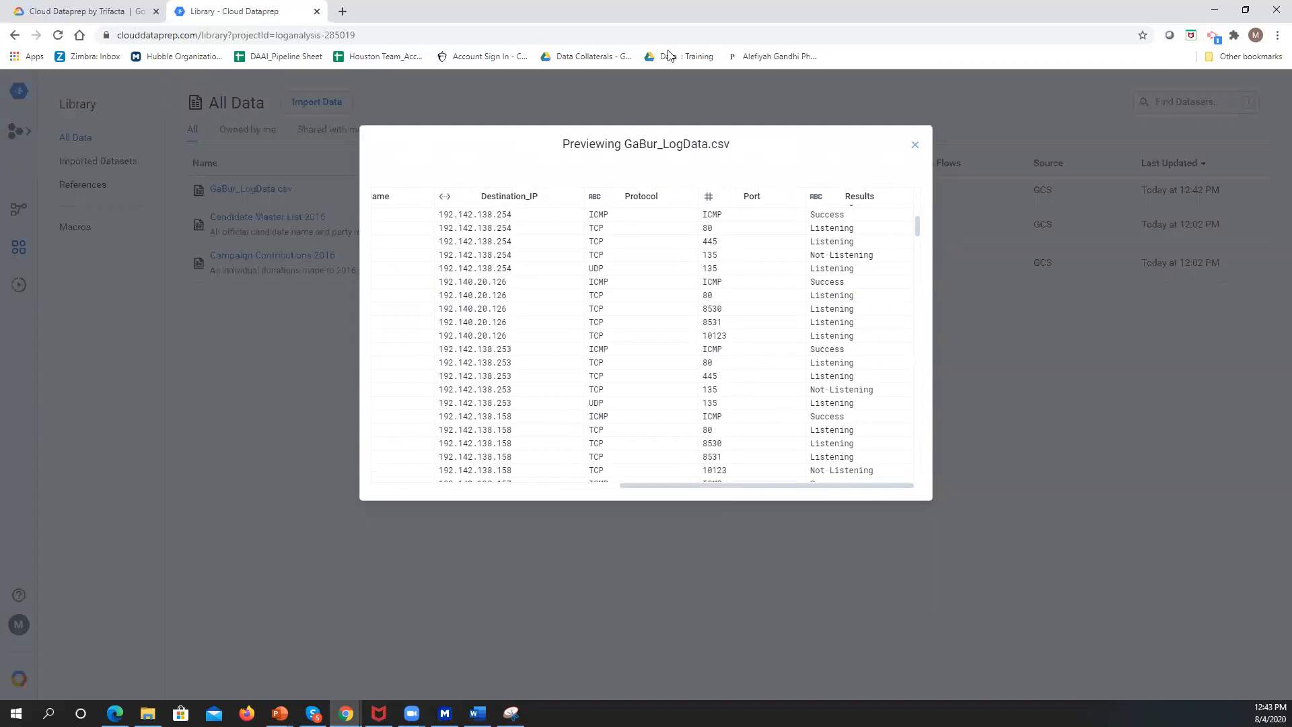
pyautogui.click(916, 150)
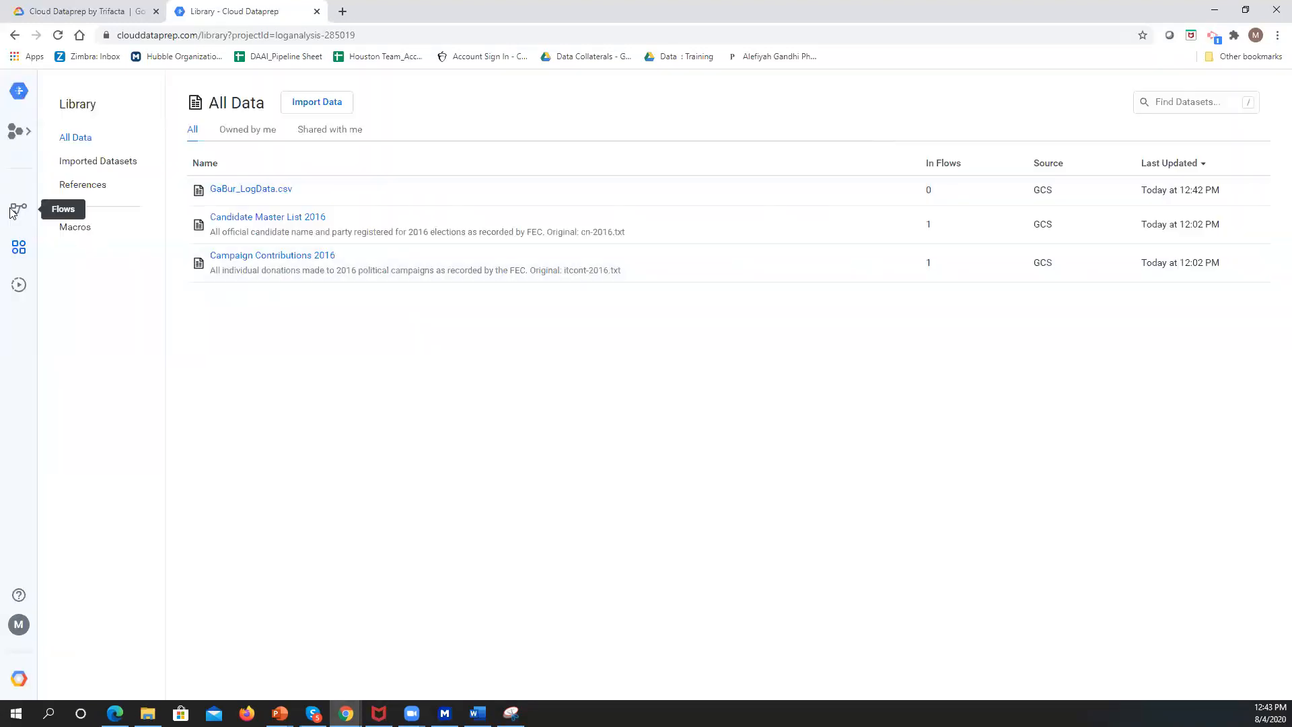
# - Create a flow named "Log Flow" with the description "Log Data Flow"
pyautogui.click(19, 213)
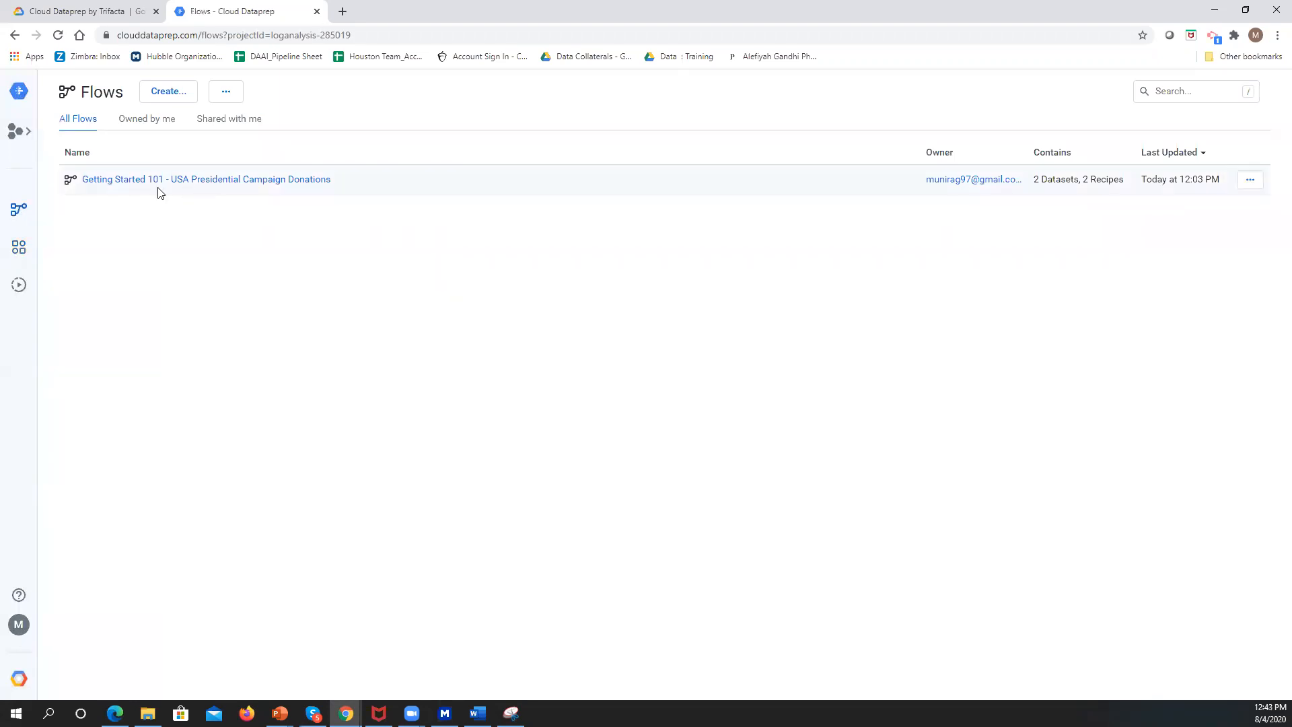
pyautogui.click(172, 93)
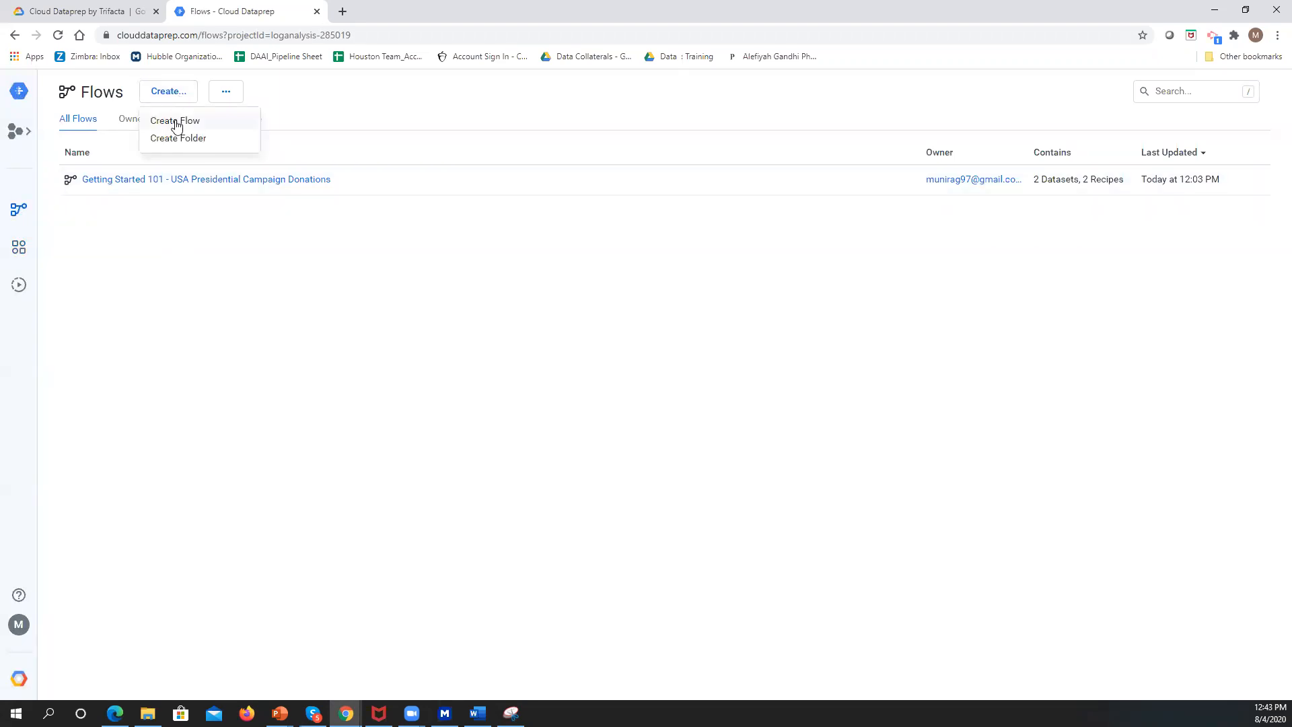
pyautogui.click(177, 124)
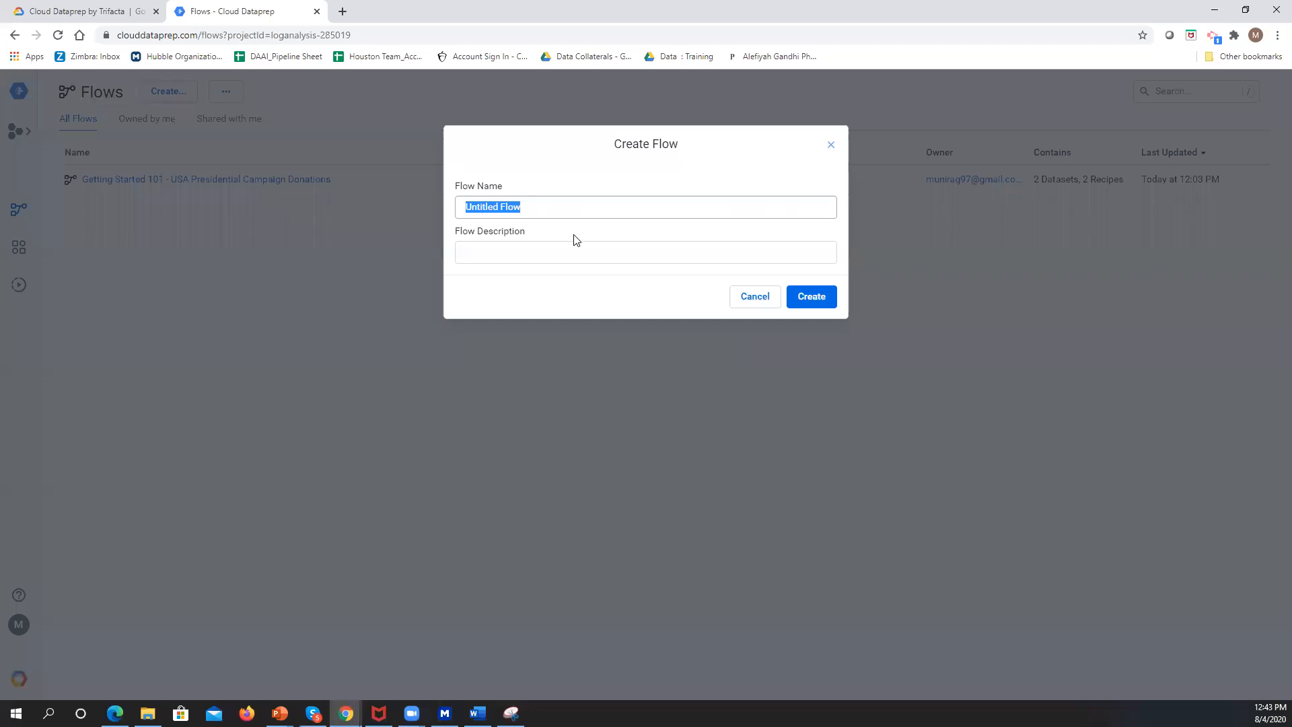
pyautogui.write('Log')
pyautogui.click(561, 253)
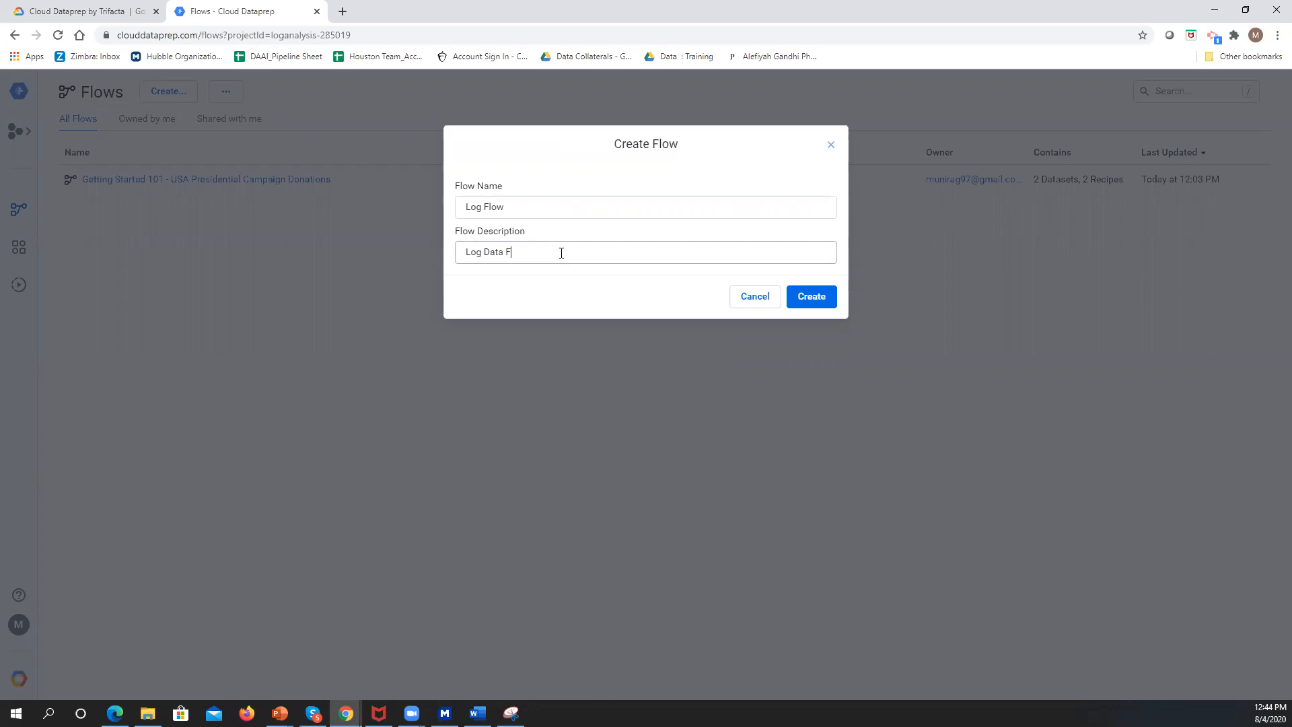
pyautogui.click(824, 285)
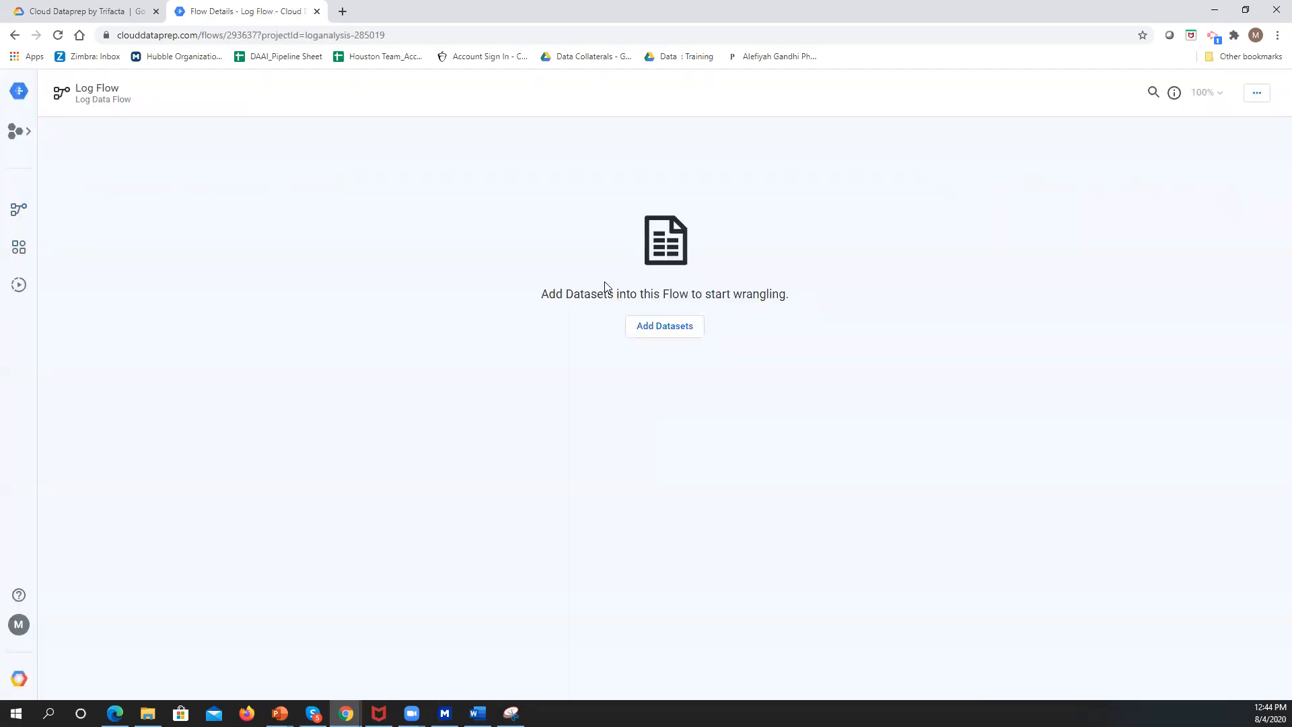
# - Add the GaBur_LogData.csv dataset to the Log Flow
pyautogui.click(658, 325)
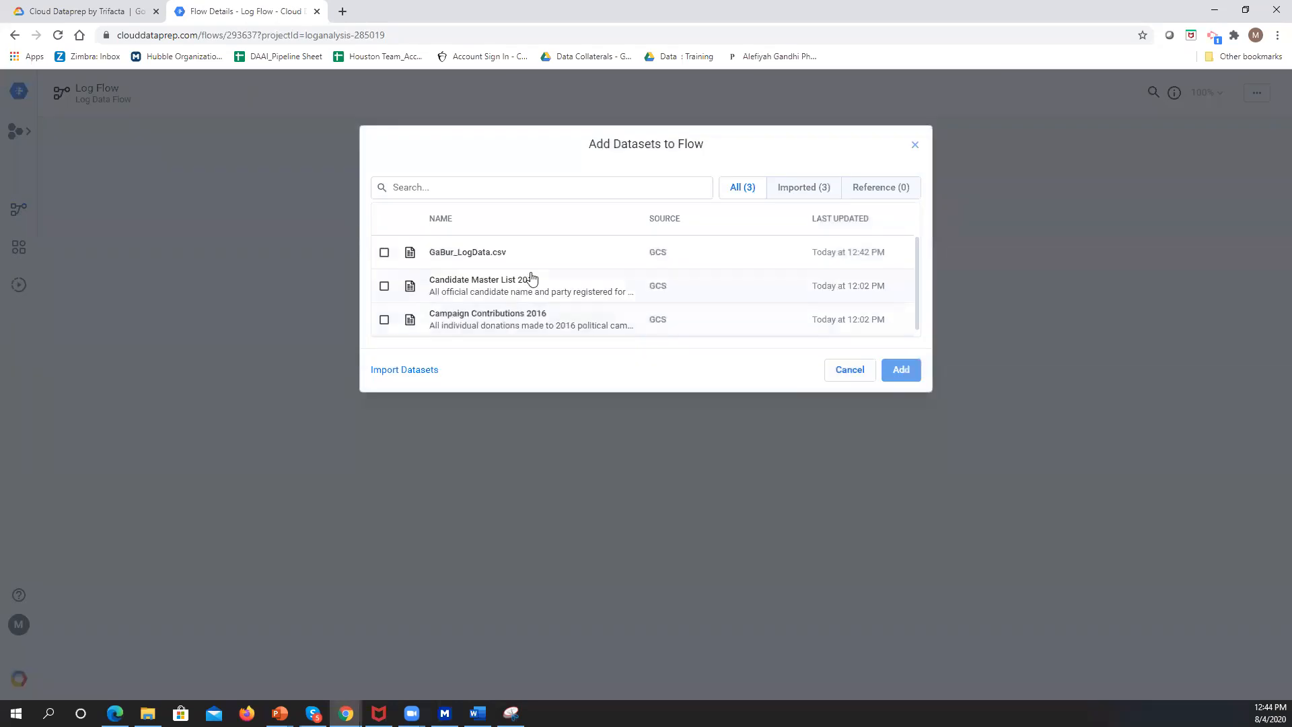
pyautogui.click(522, 256)
pyautogui.click(899, 370)
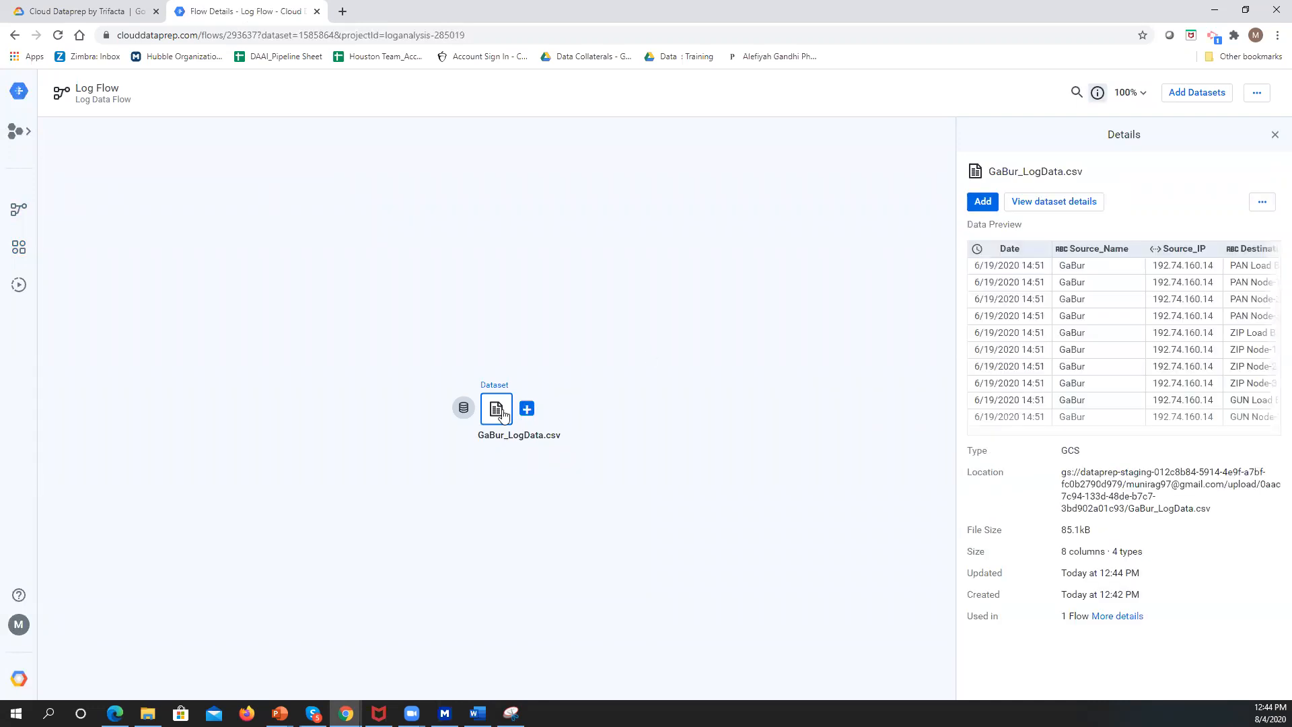
# - Add a new recipe to the GaBur_LogData.csv dataset and open it for editing
pyautogui.click(527, 410)
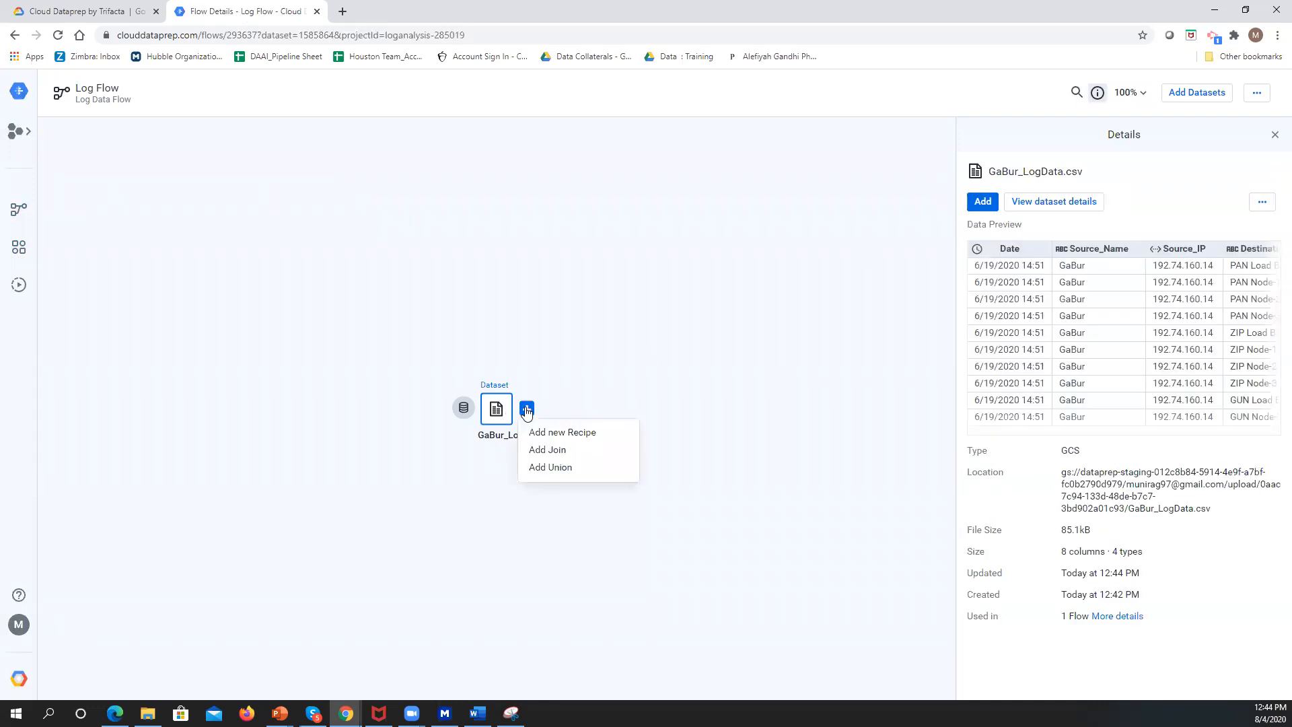
pyautogui.click(561, 434)
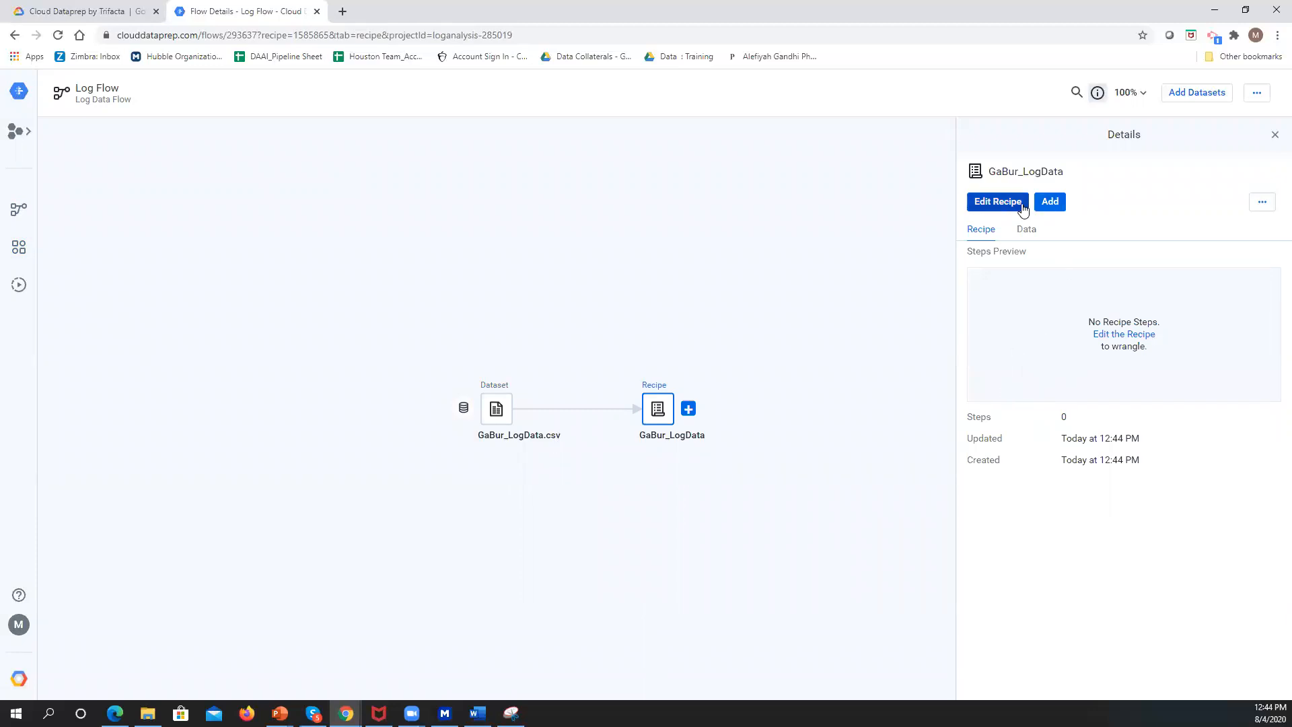
pyautogui.click(990, 202)
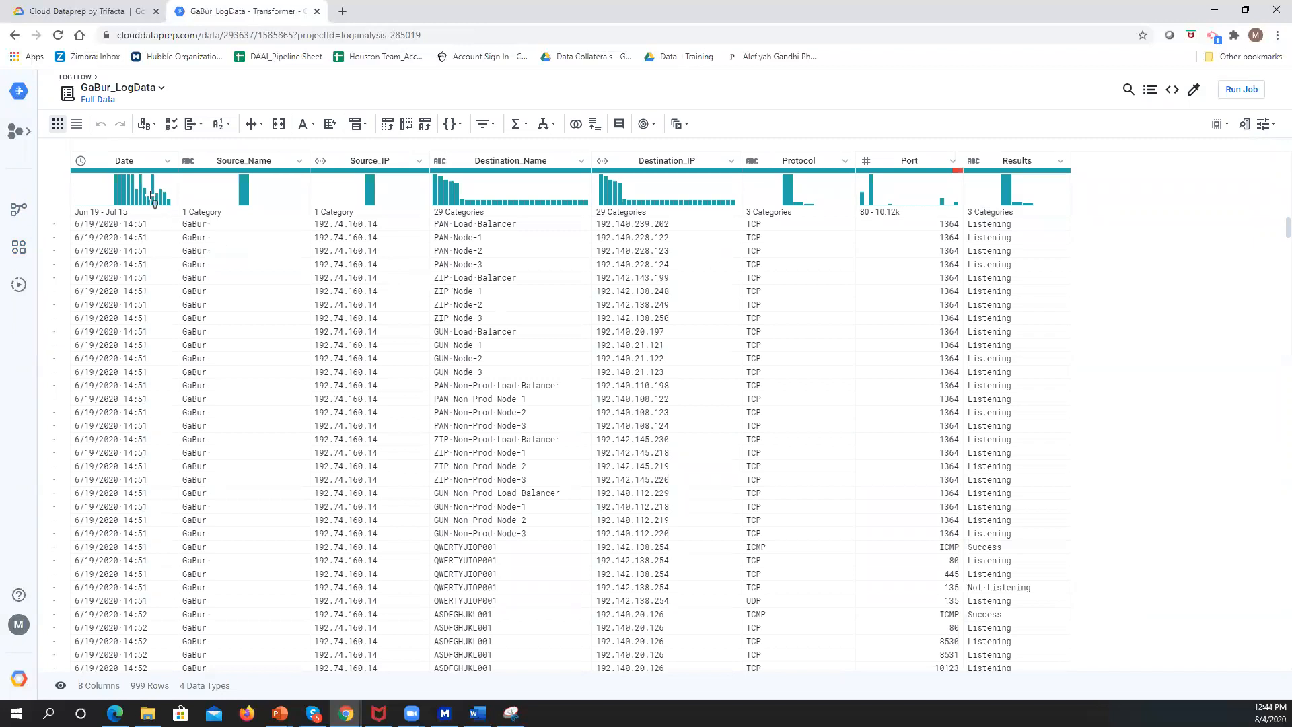
# - Change the Date column's type to Date/Time with the format mm*dd*yy*HH:MM
pyautogui.click(167, 163)
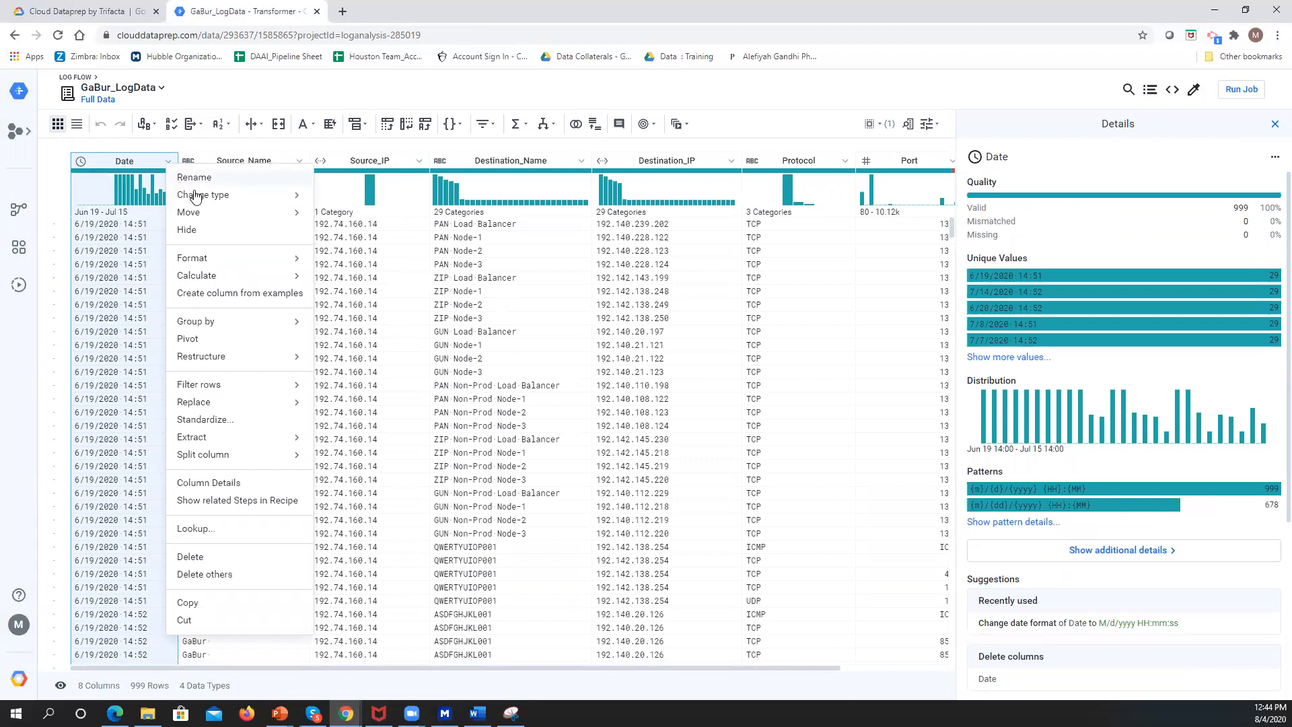
pyautogui.moveTo(202, 201)
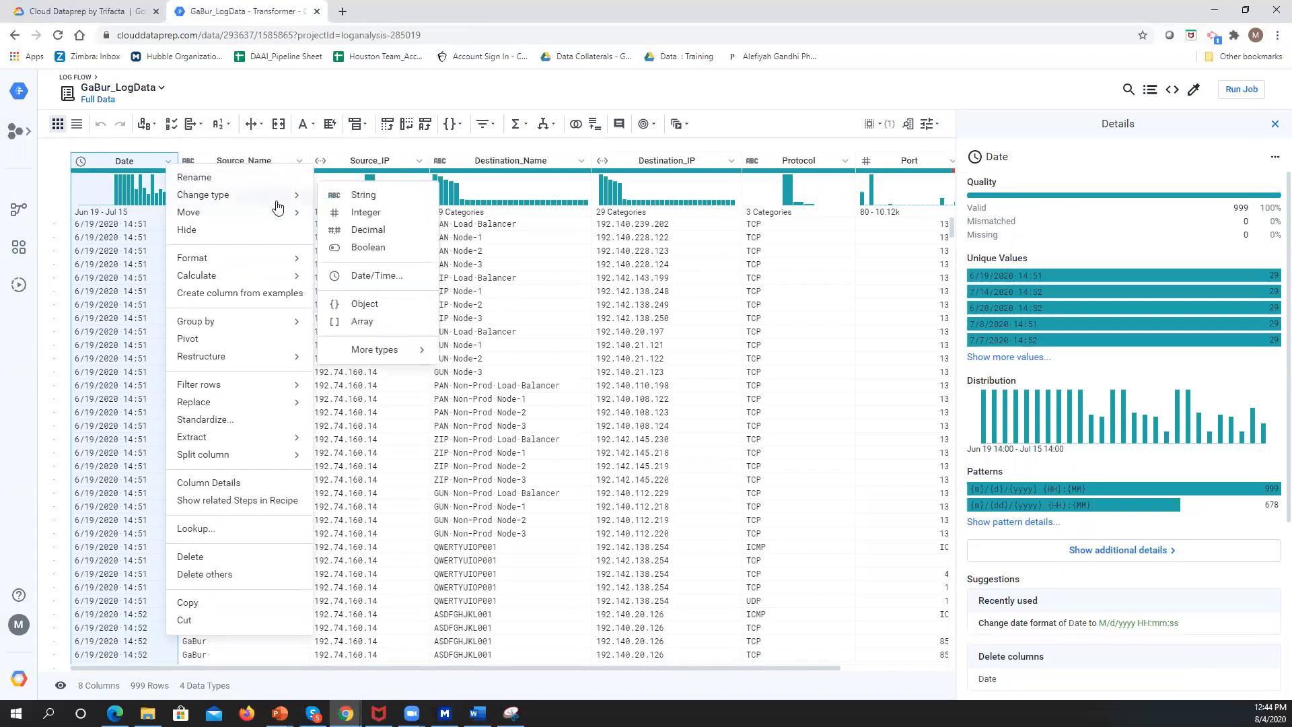
pyautogui.click(372, 280)
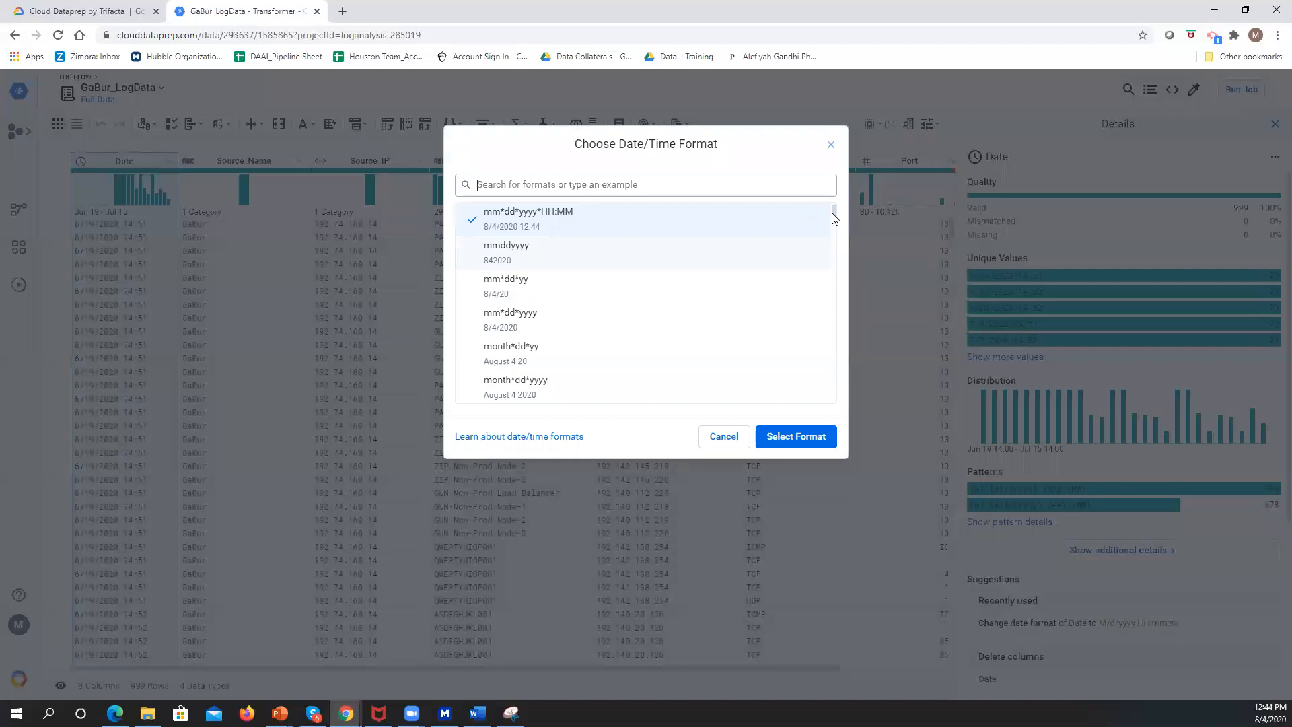
pyautogui.moveTo(833, 216); pyautogui.dragTo(836, 222)
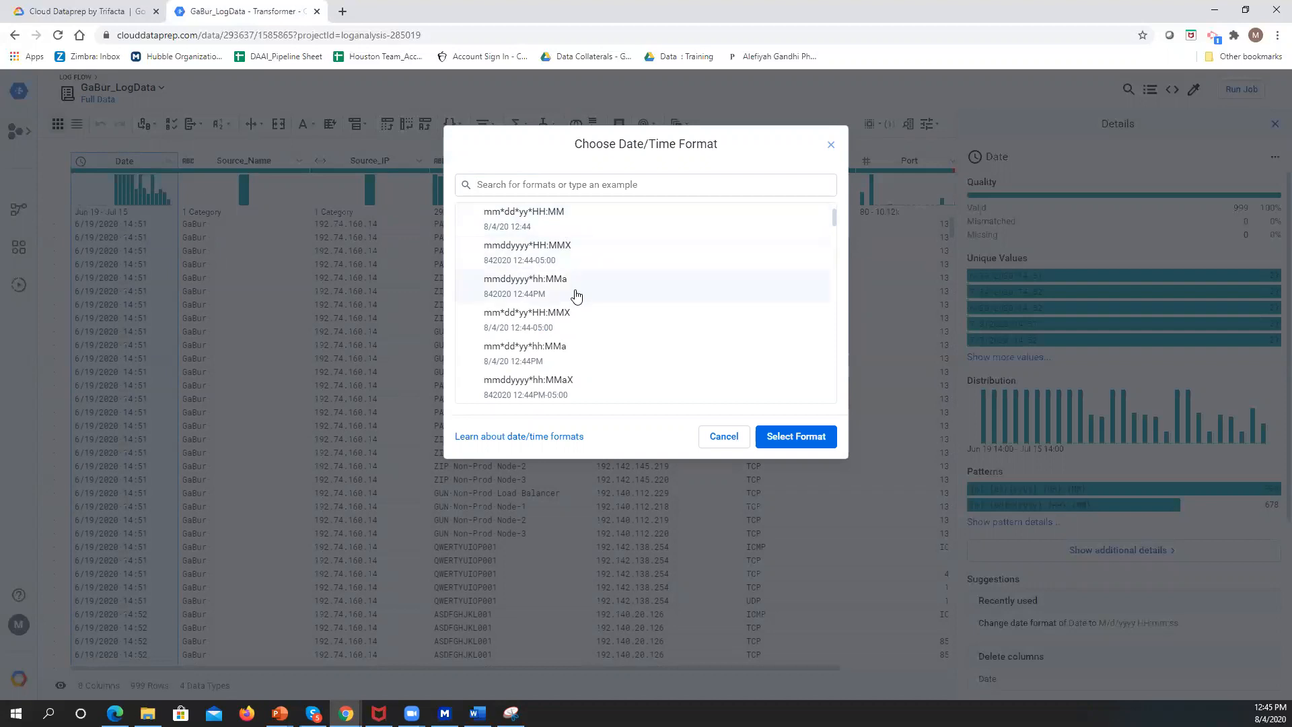
pyautogui.scroll(-1, 673, 353)
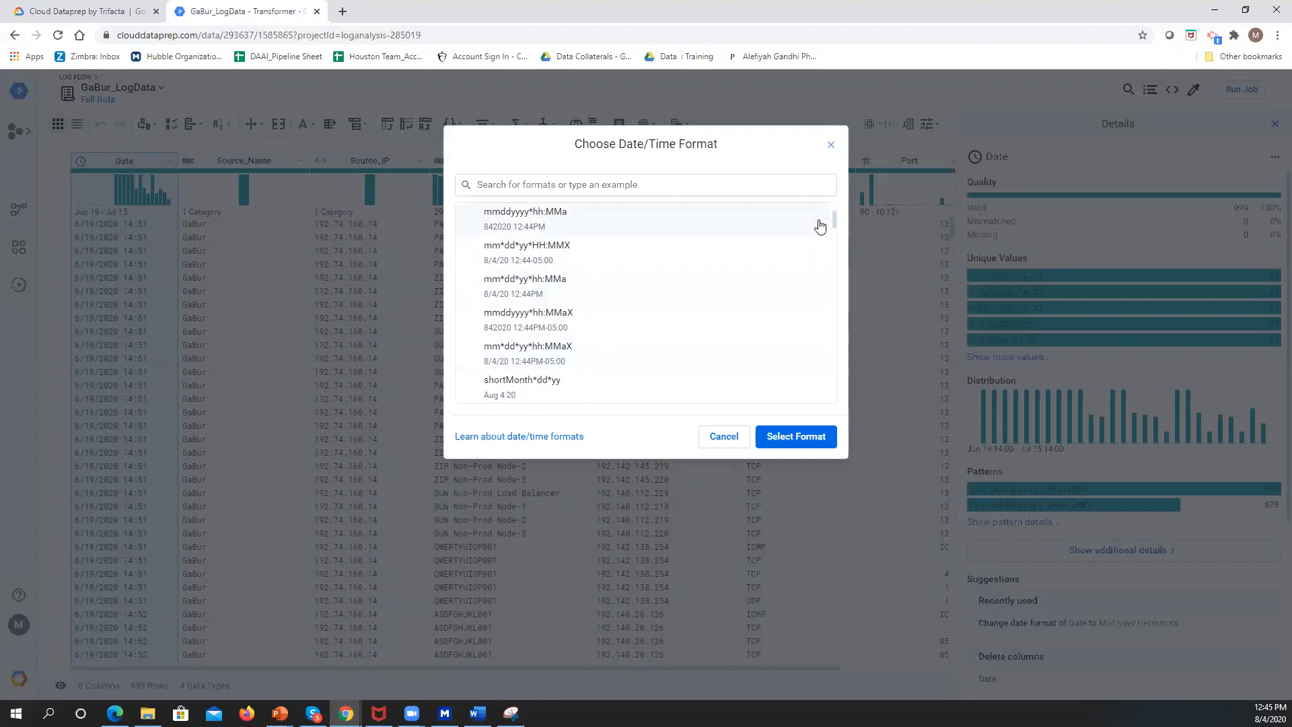
pyautogui.scroll(3, 835, 215)
pyautogui.scroll(2, 837, 215)
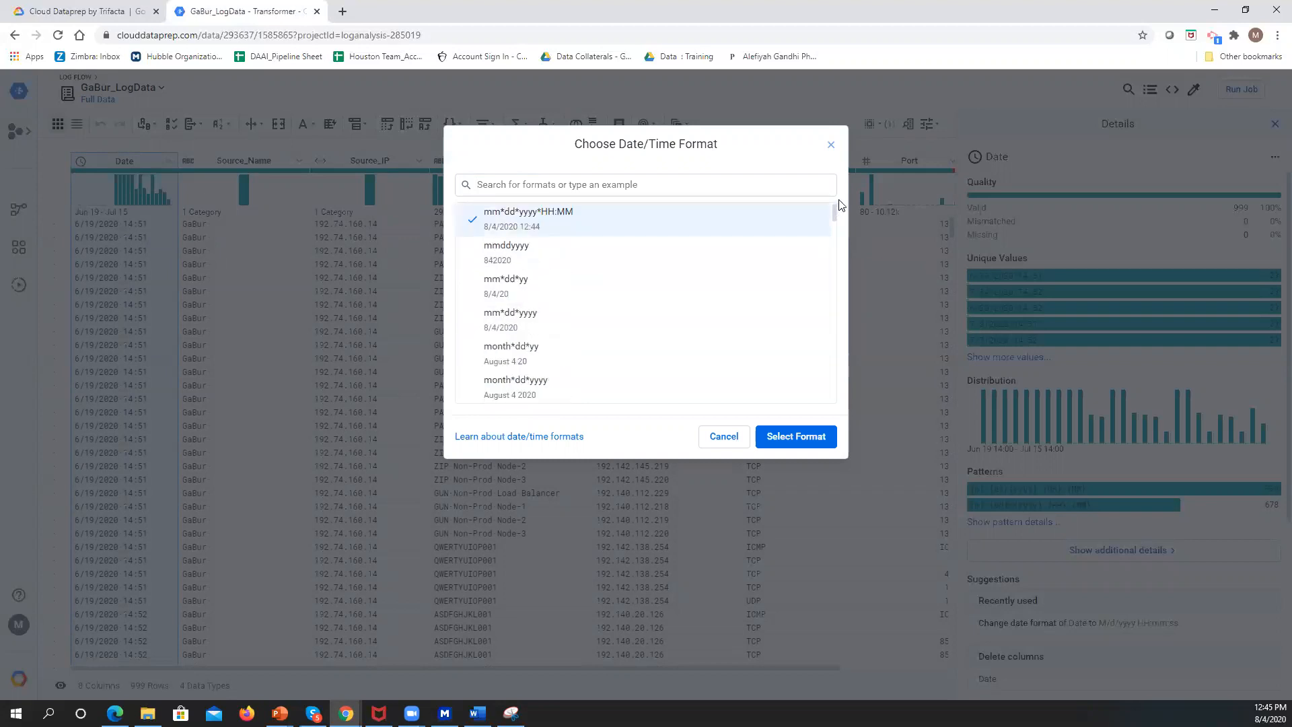
pyautogui.scroll(-3, 790, 301)
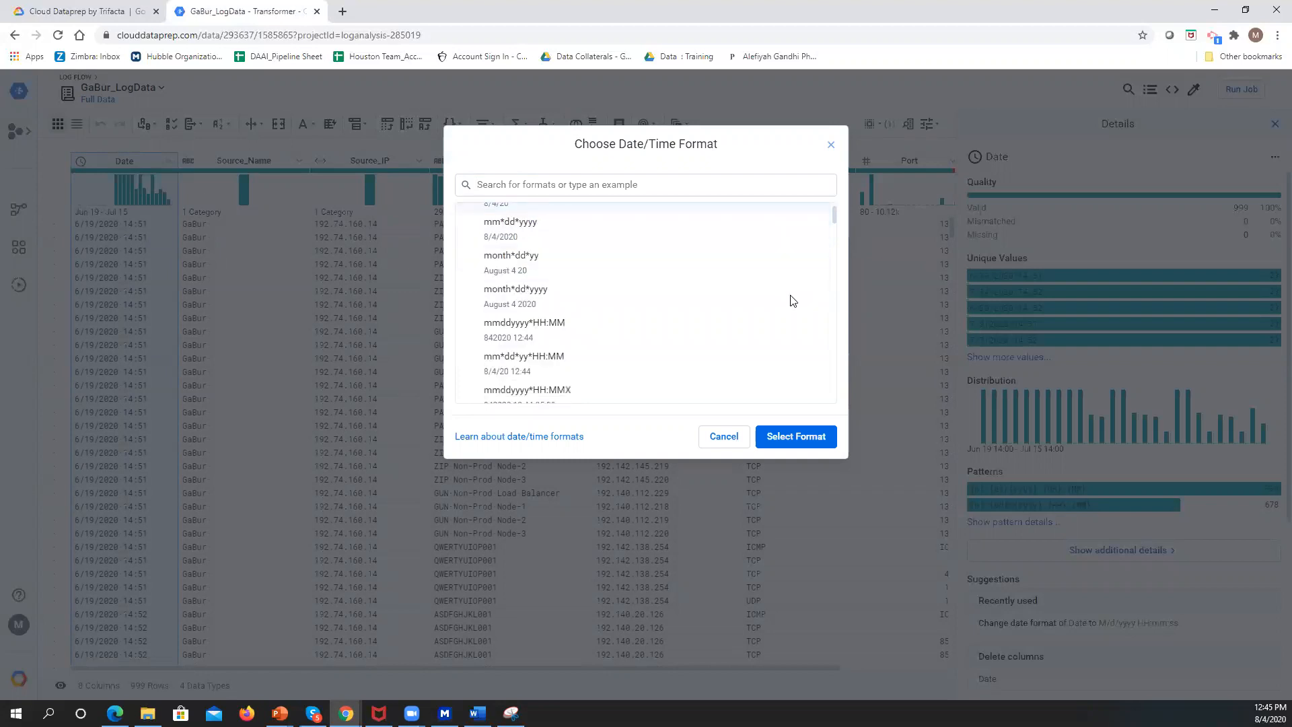
pyautogui.scroll(1, 794, 300)
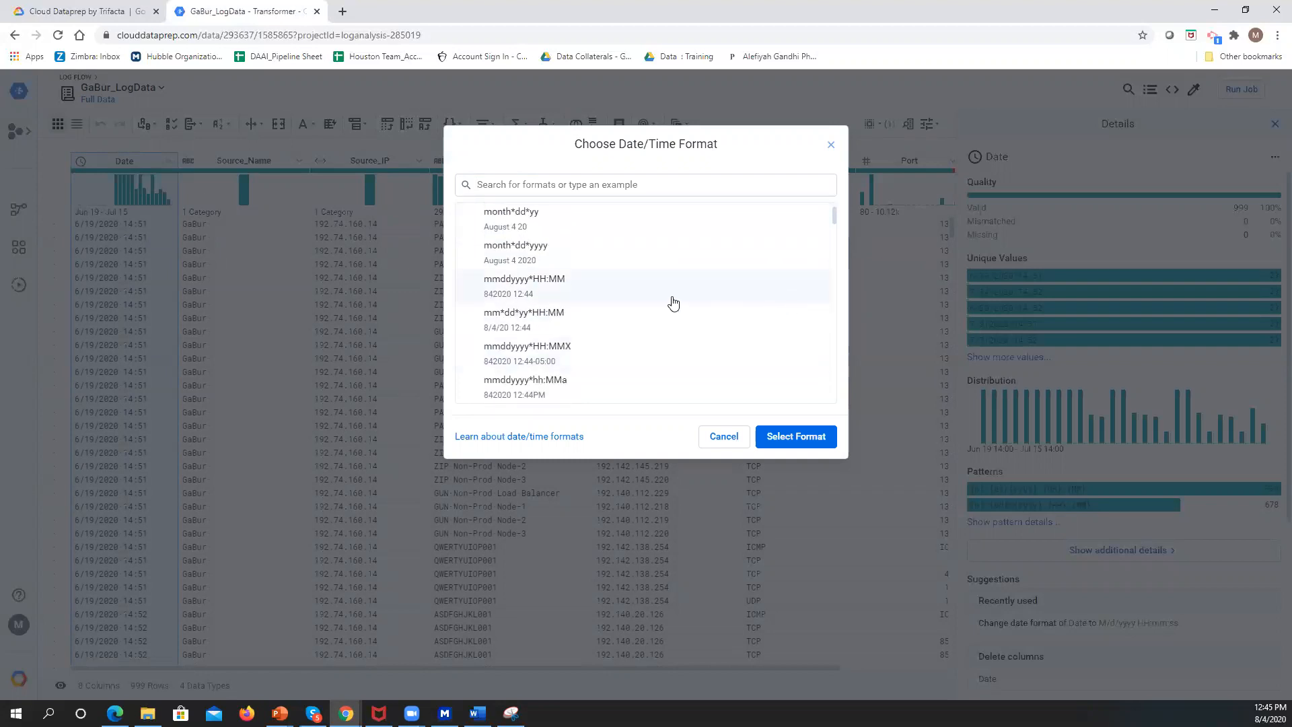
pyautogui.click(590, 327)
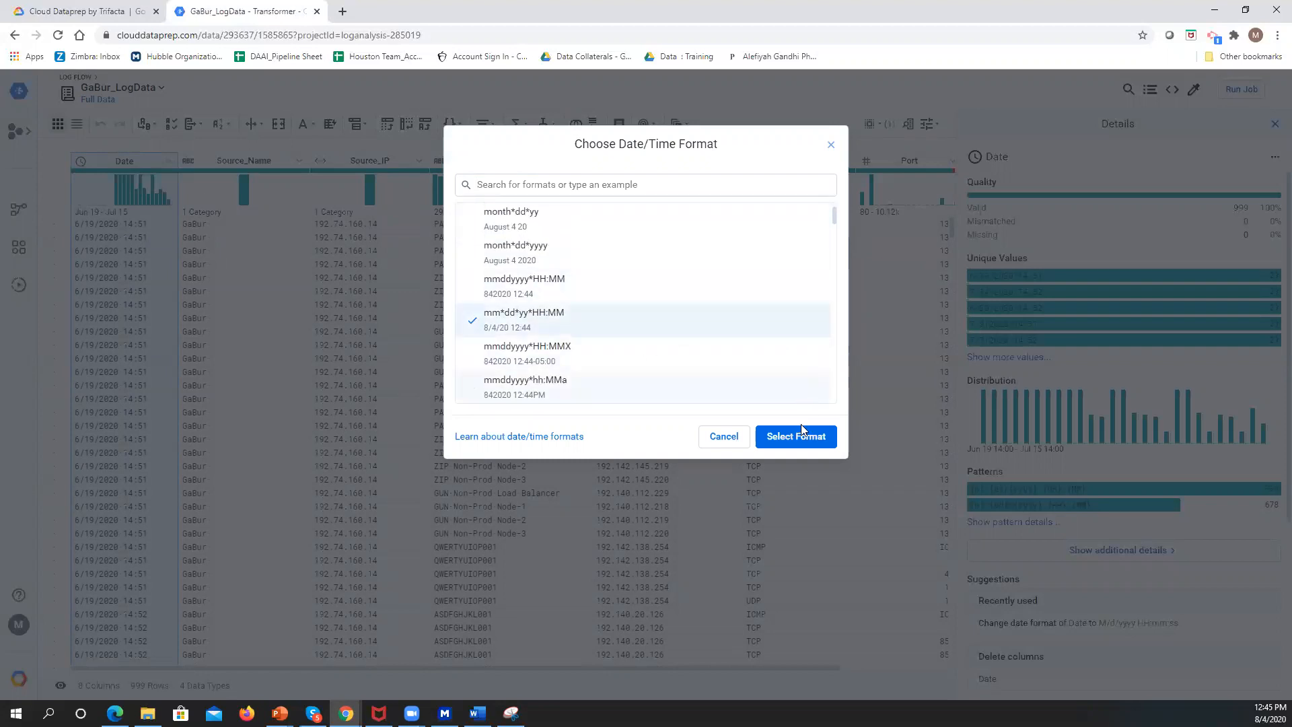
pyautogui.click(798, 441)
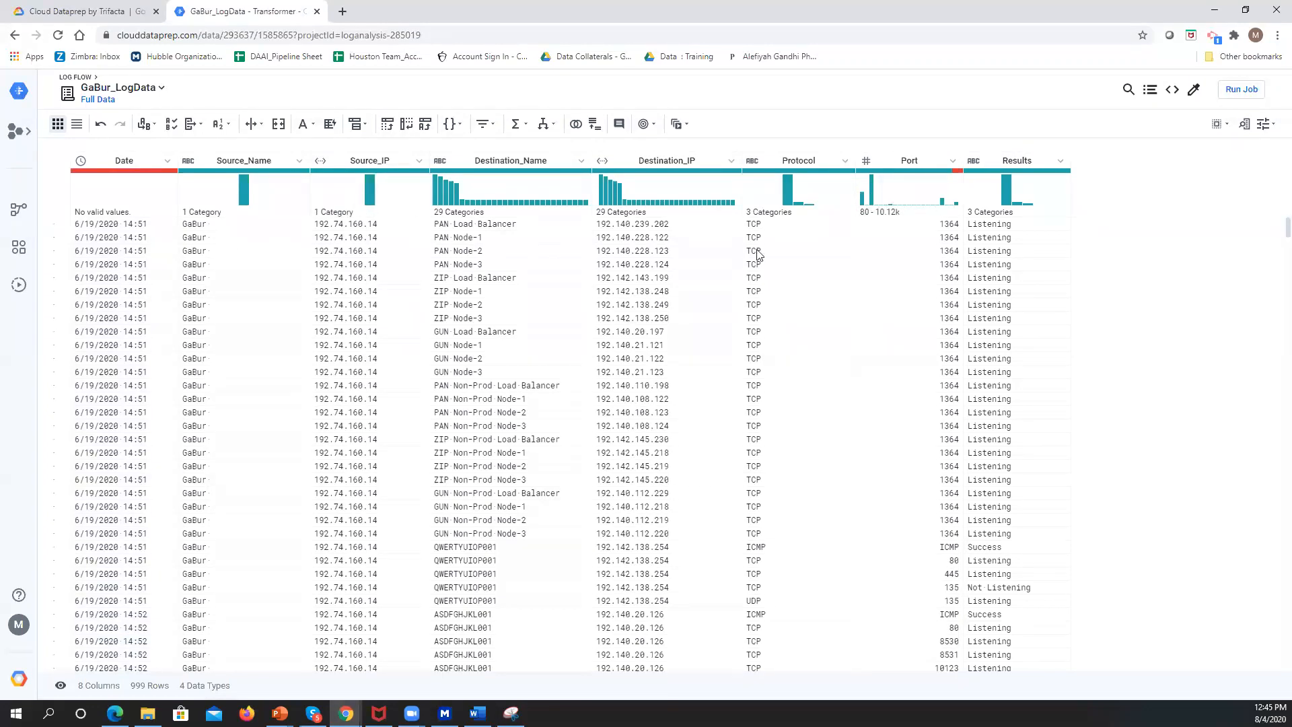
# - Change the Port column's type to Integer
pyautogui.click(952, 160)
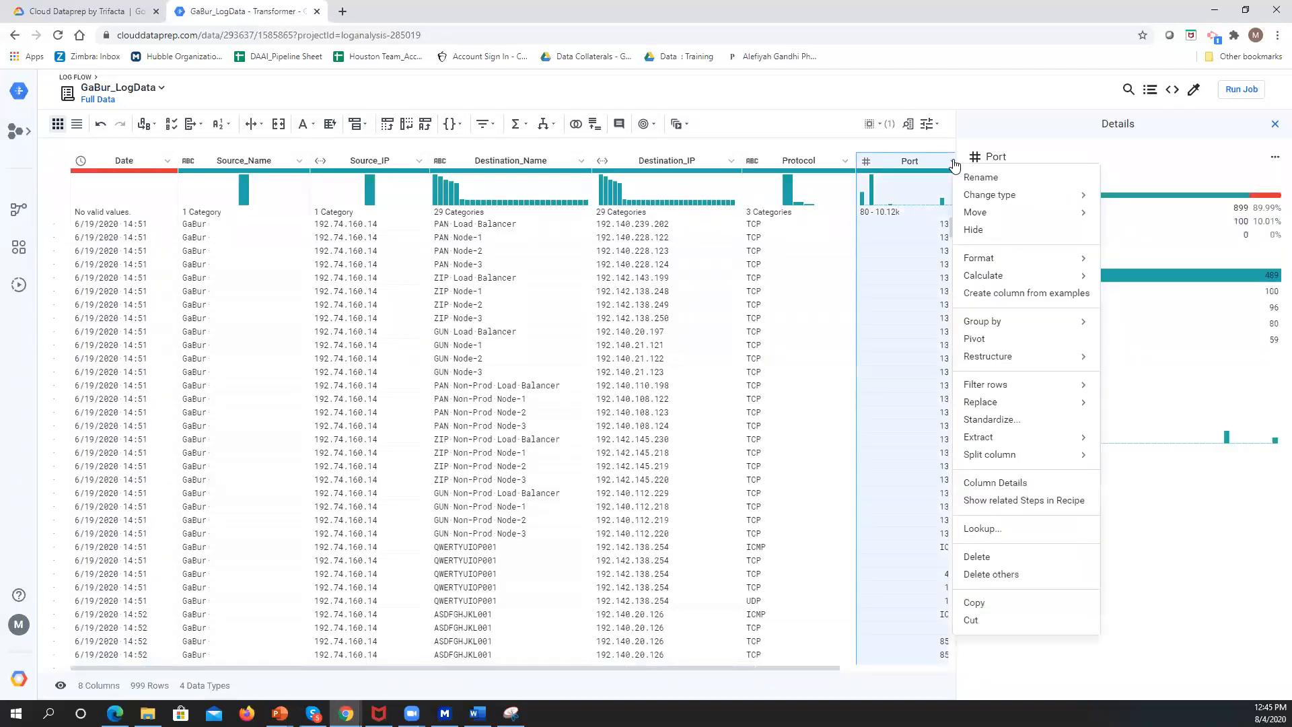
pyautogui.moveTo(1023, 194)
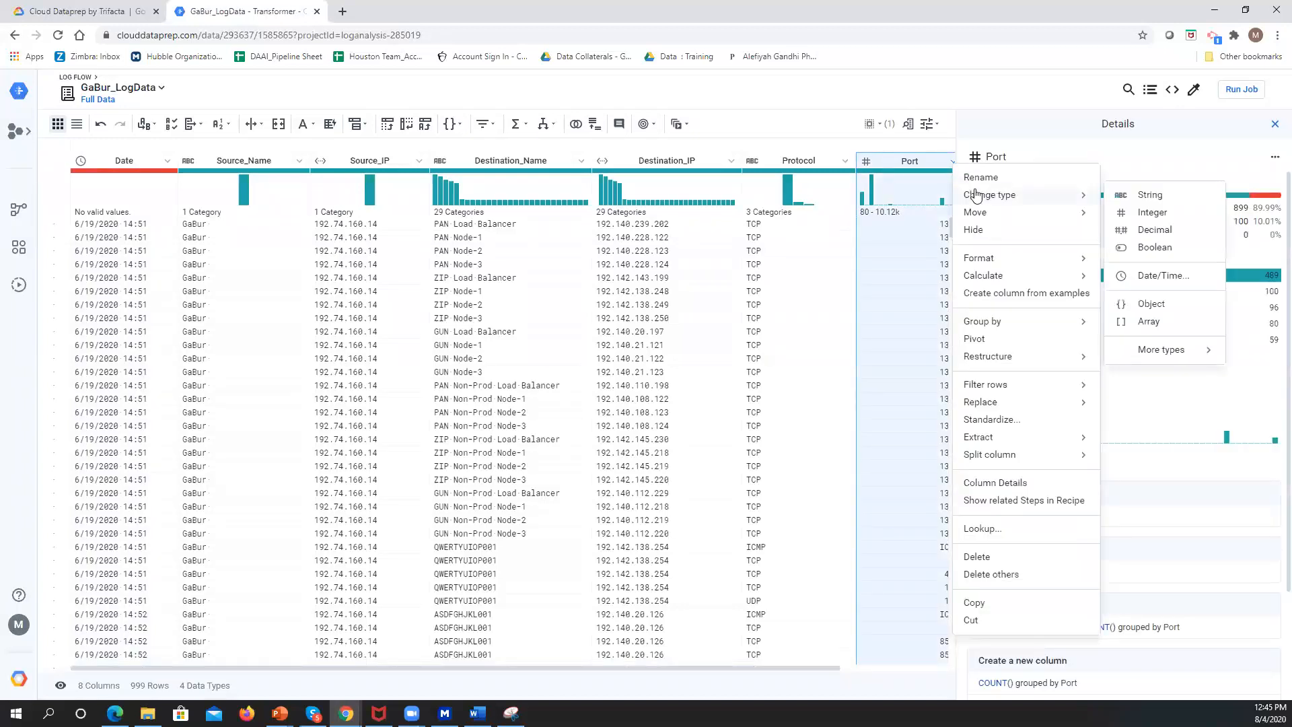
pyautogui.click(1149, 218)
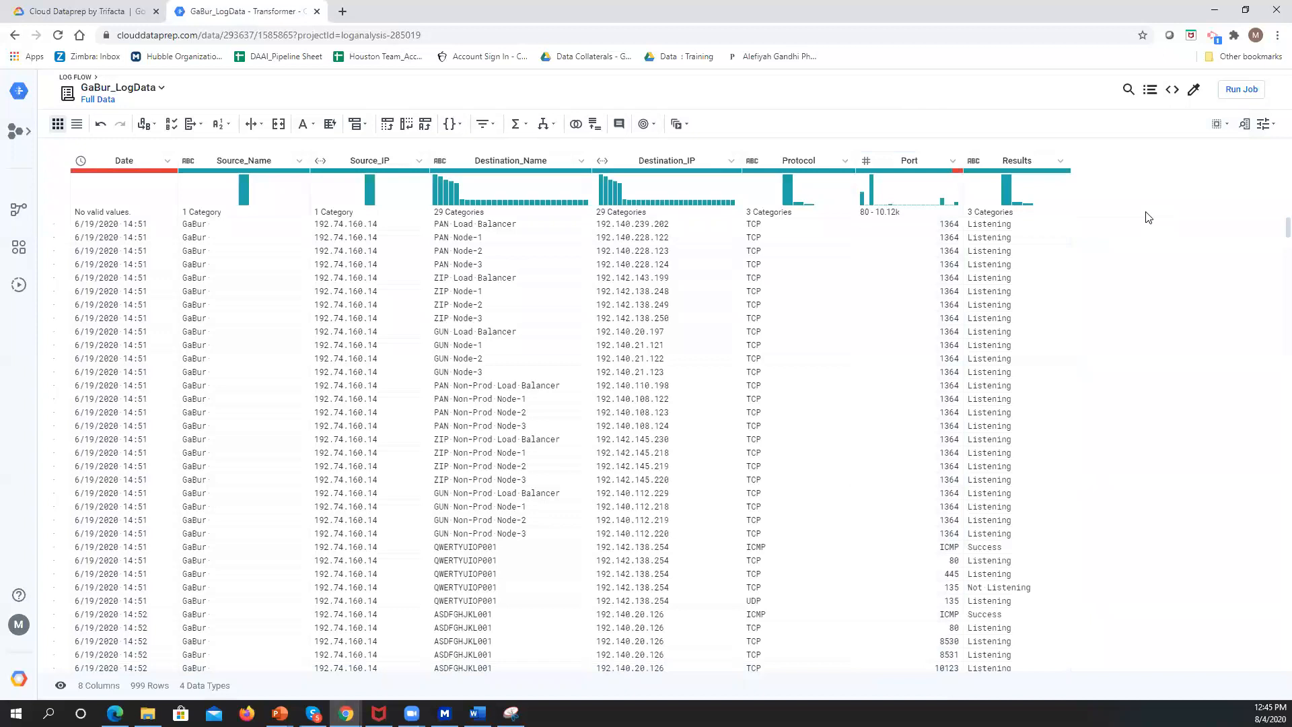
# - Select the suggested transformation that sets the Port column's mismatched Integer values to 0
pyautogui.moveTo(958, 178)
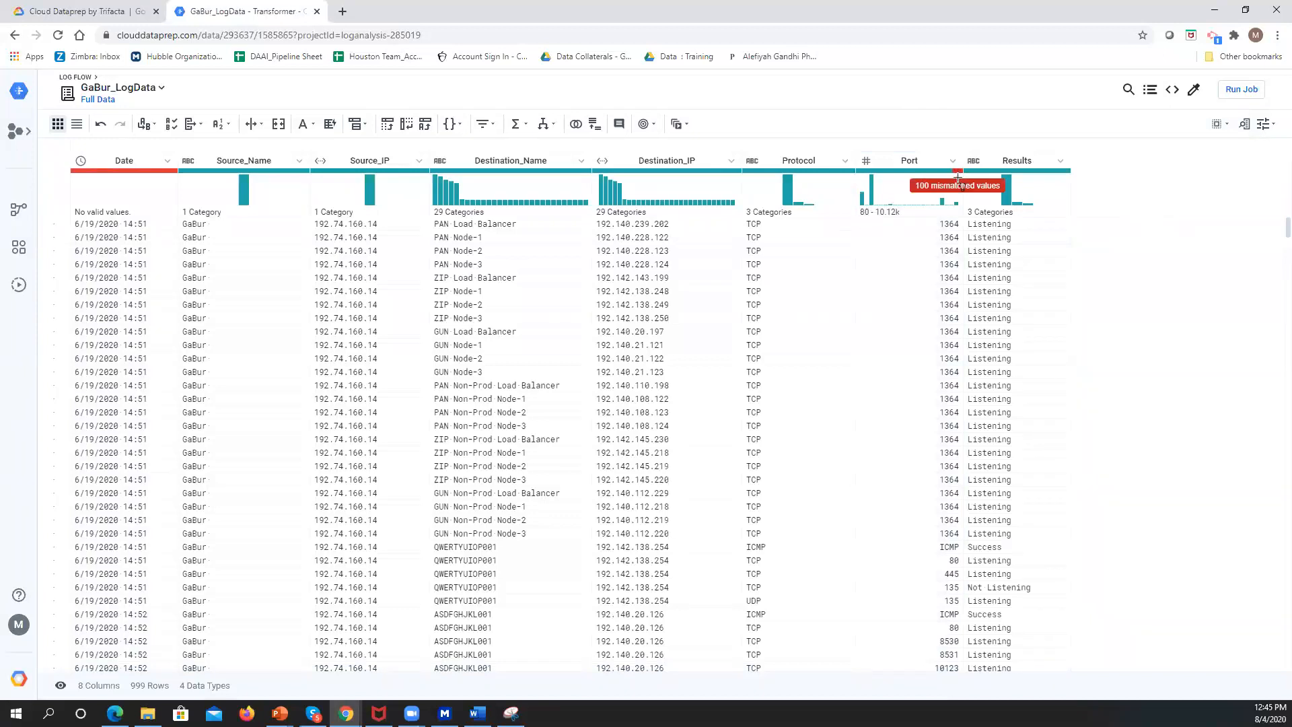
pyautogui.rightClick(958, 174)
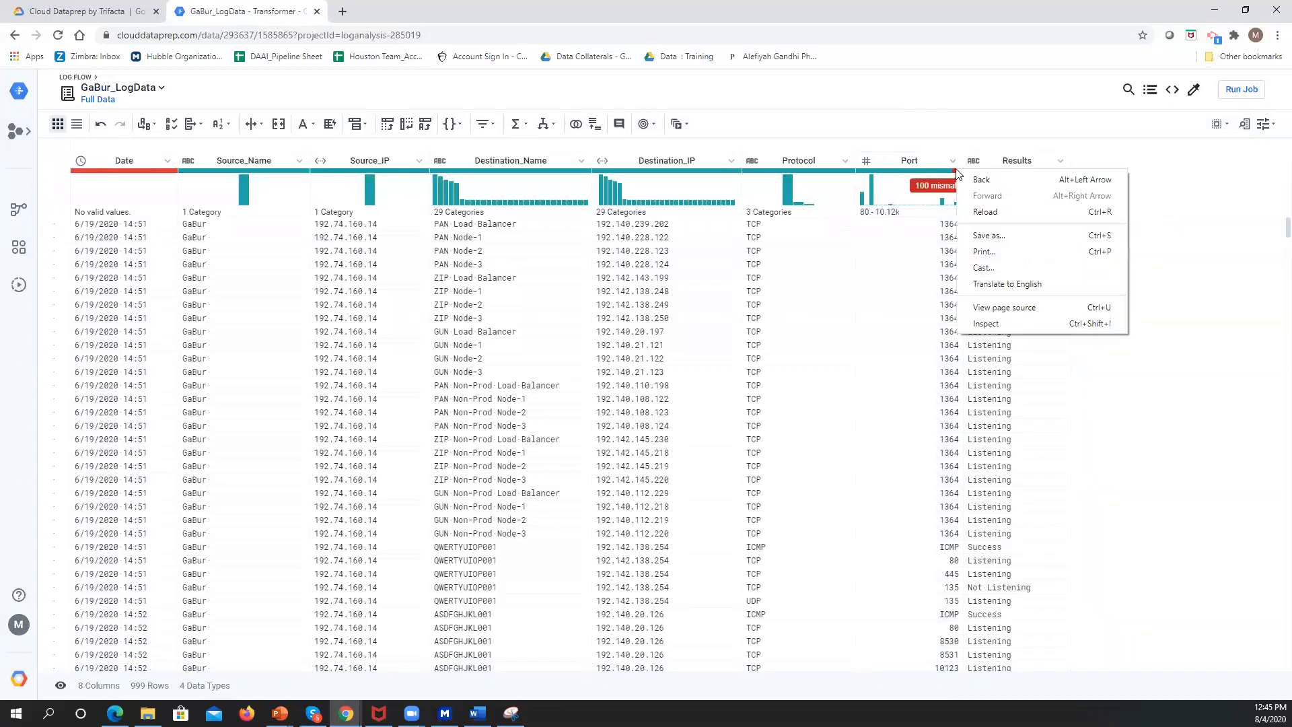
pyautogui.click(918, 249)
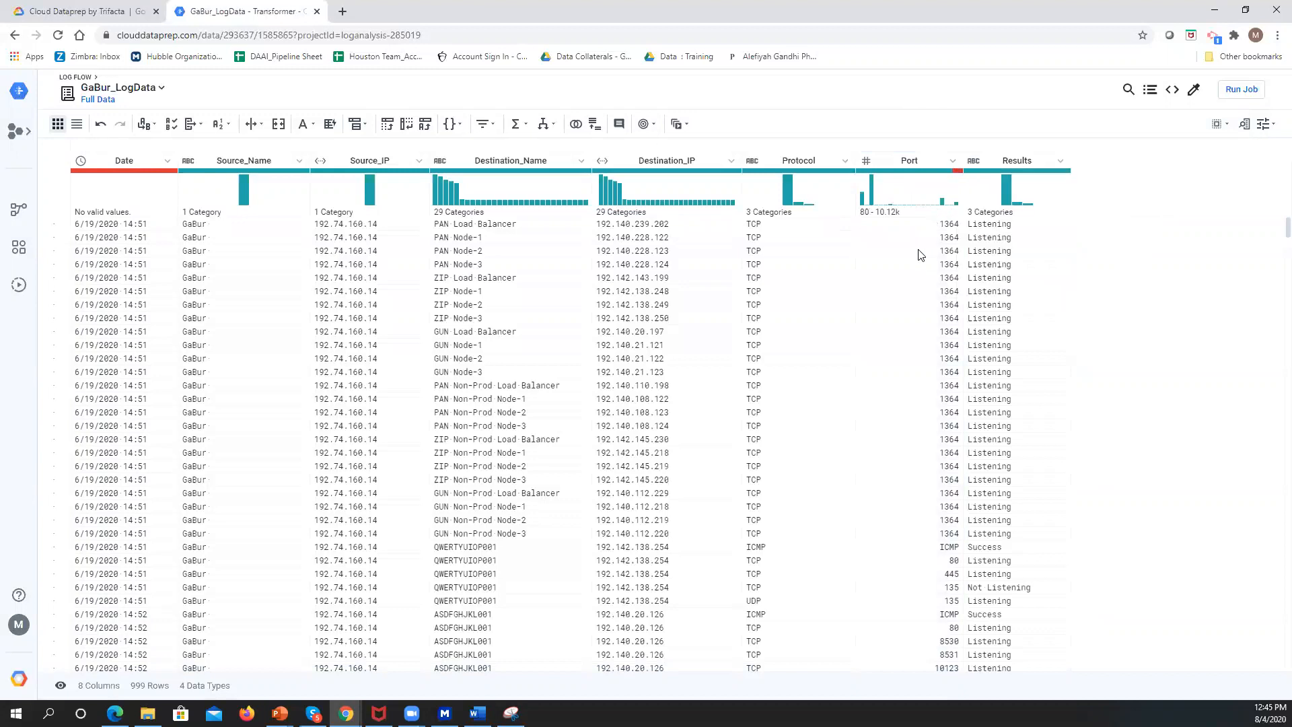
pyautogui.click(960, 174)
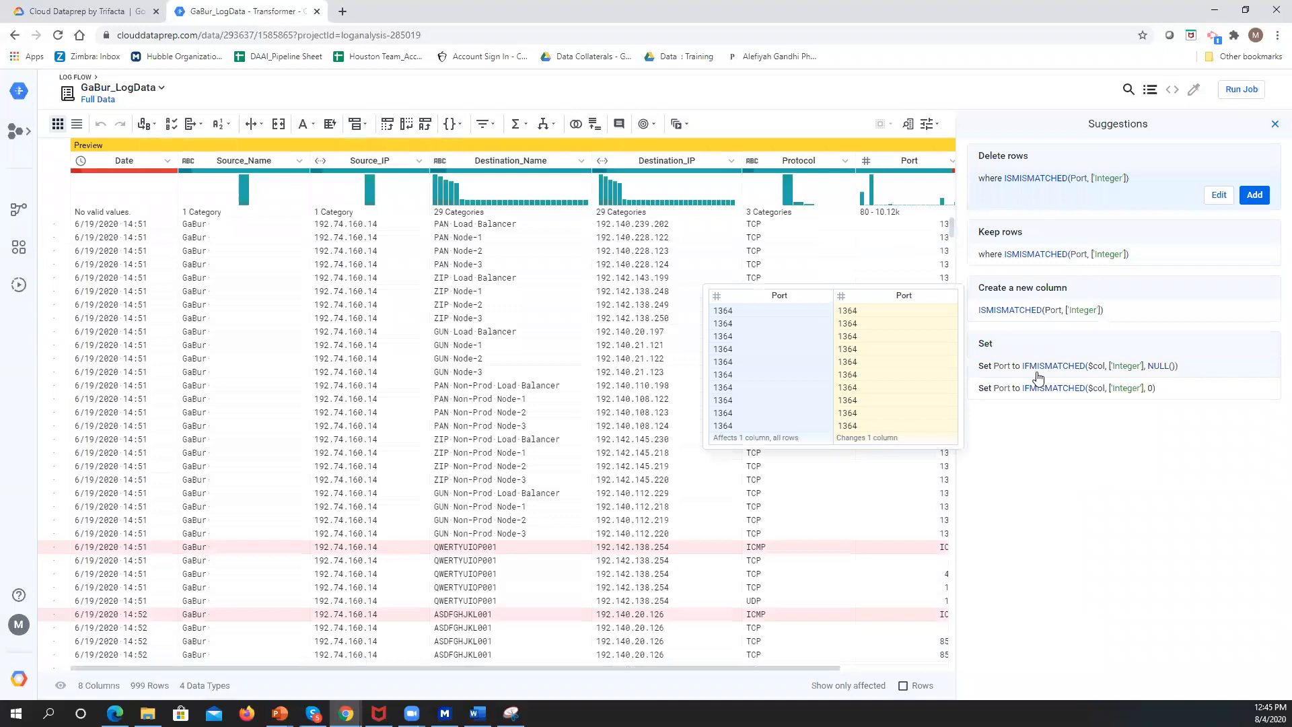
pyautogui.click(1086, 390)
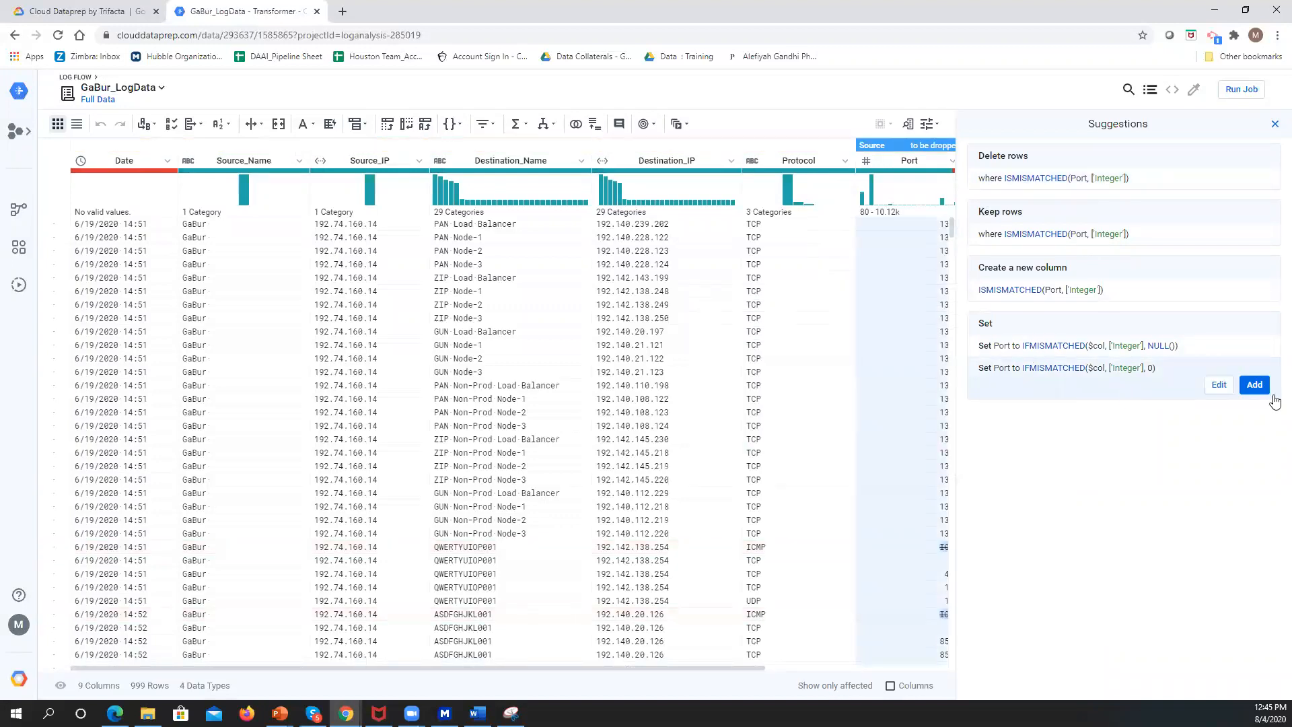
# - Edit the Port formula to IFMISMATCHED($col, ['Integer'], 11) and add it to the recipe
pyautogui.click(1219, 385)
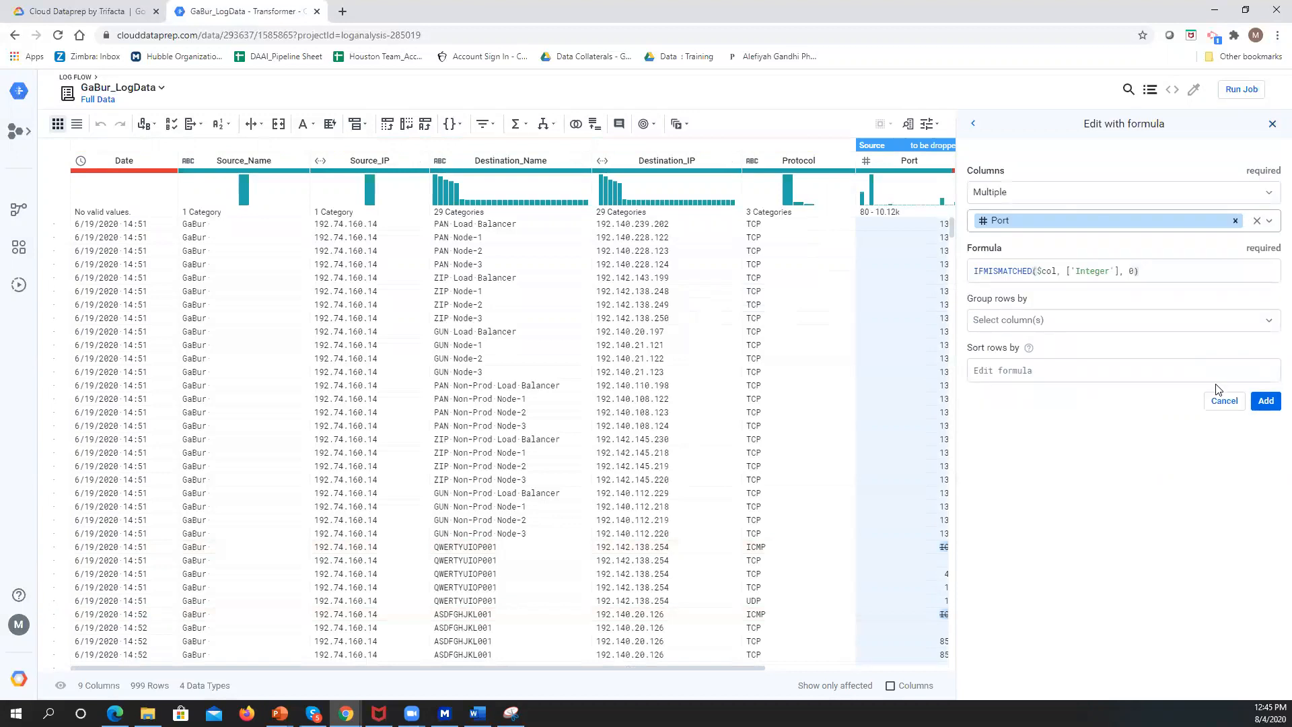
pyautogui.click(1131, 271)
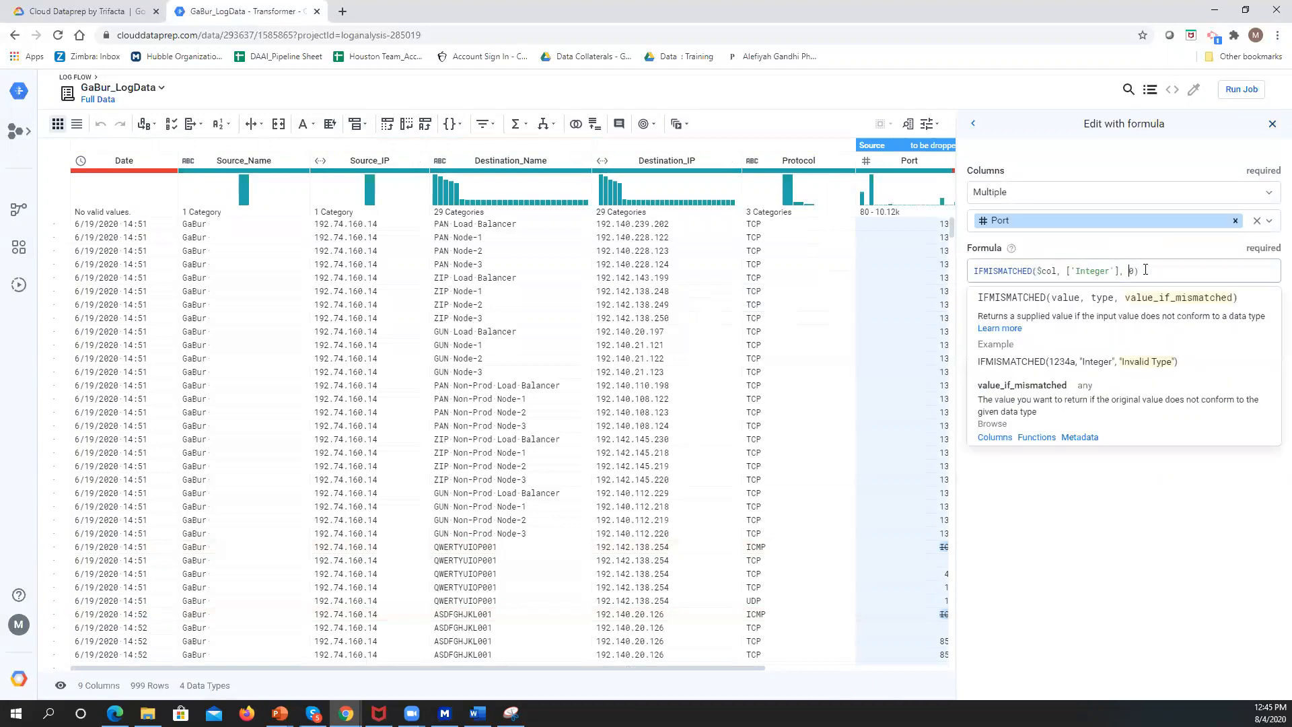
pyautogui.press('BackSpace')
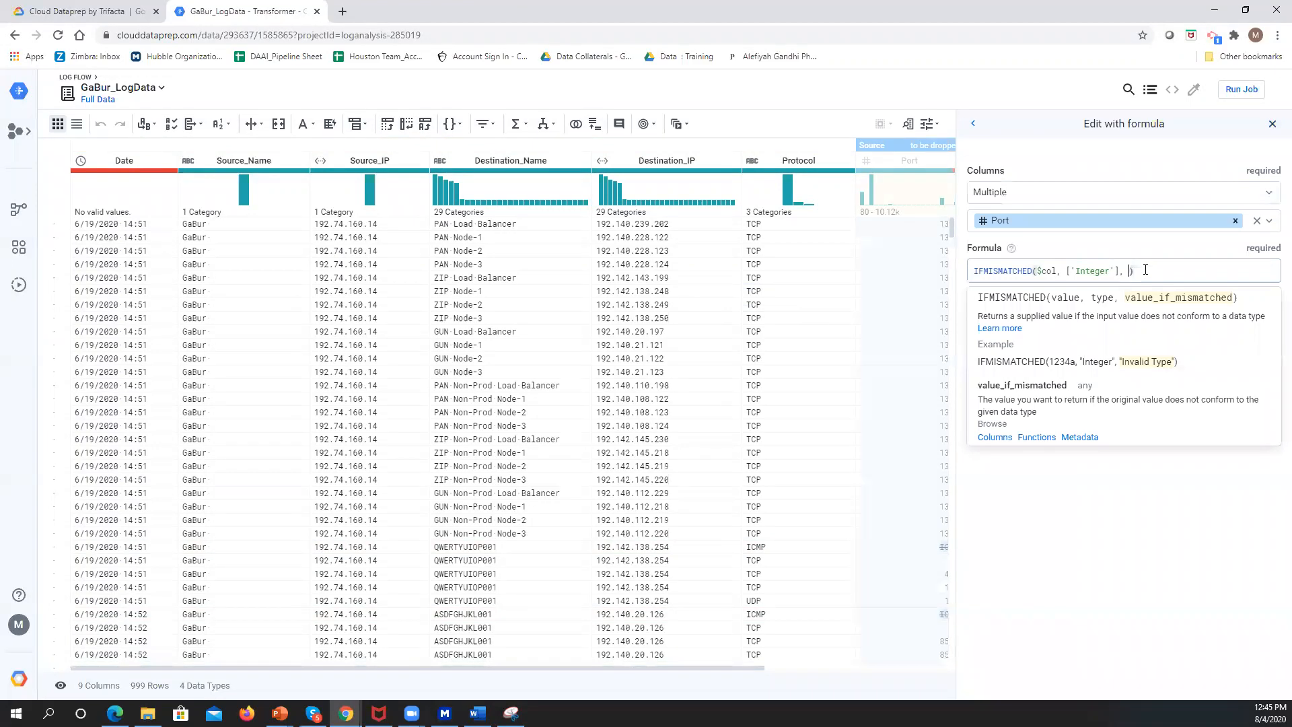
pyautogui.write('11')
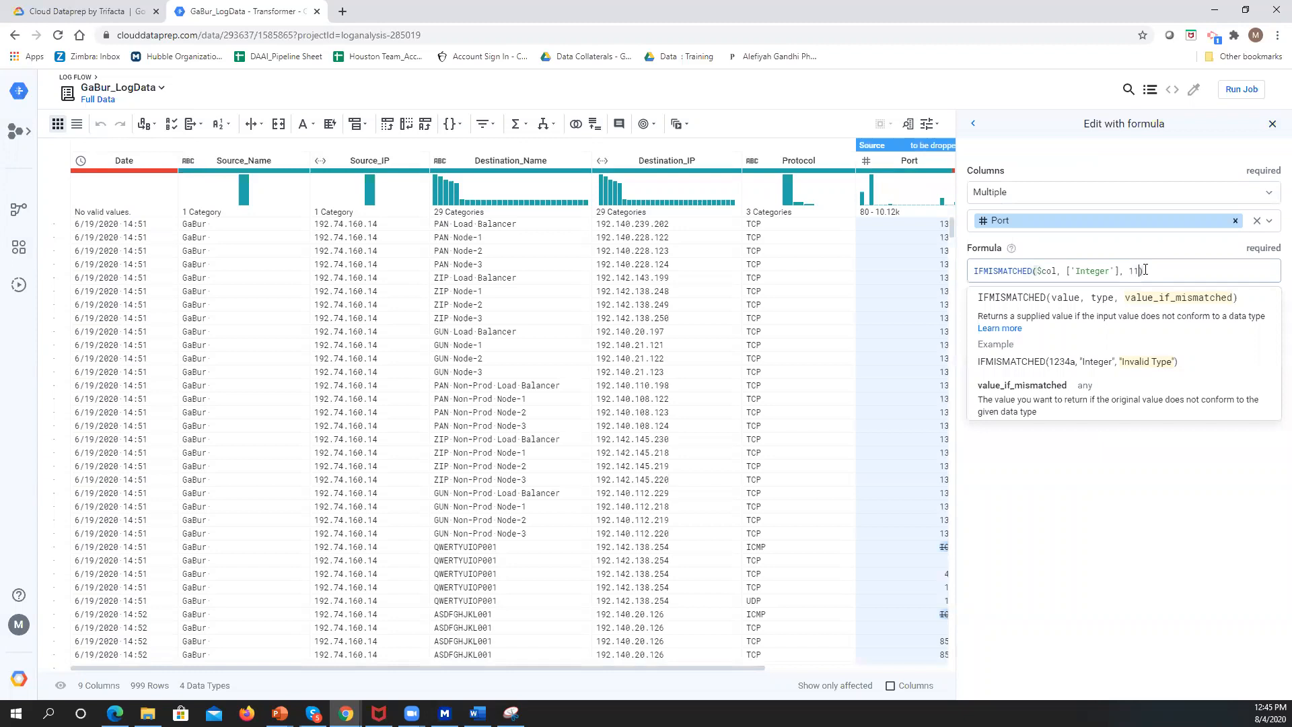
pyautogui.click(1132, 443)
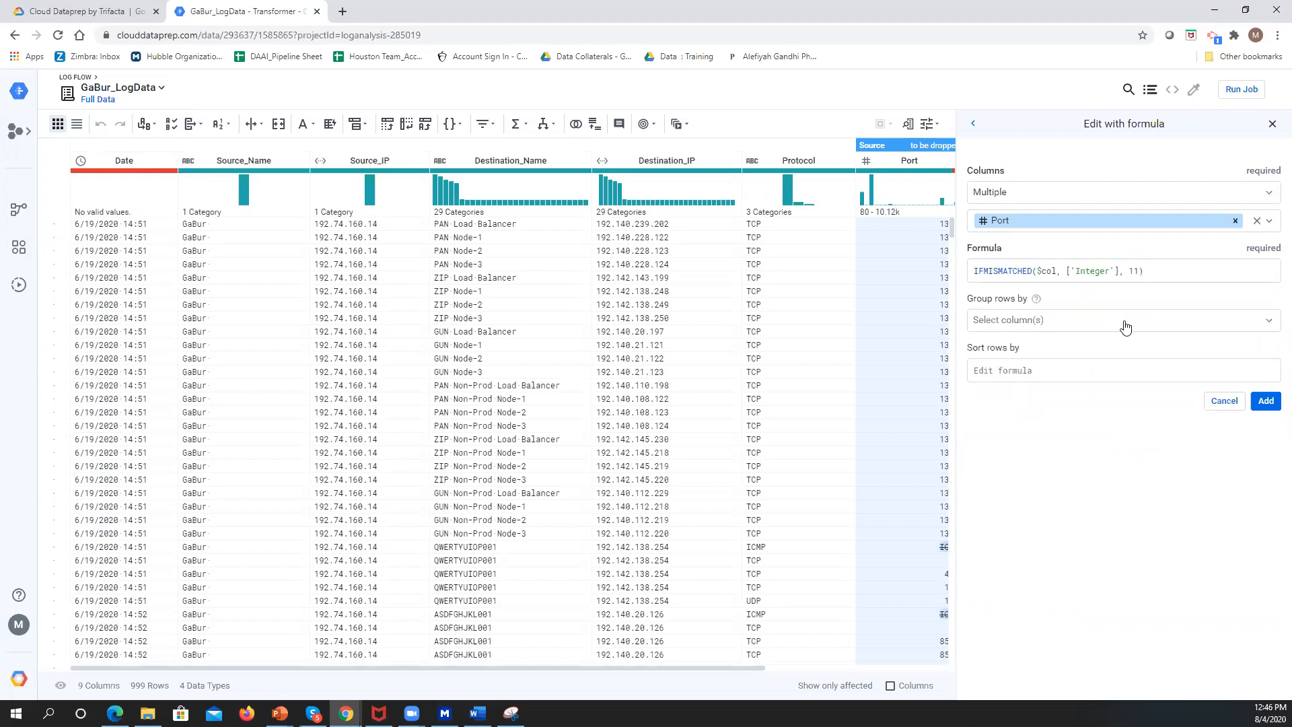
pyautogui.click(1268, 193)
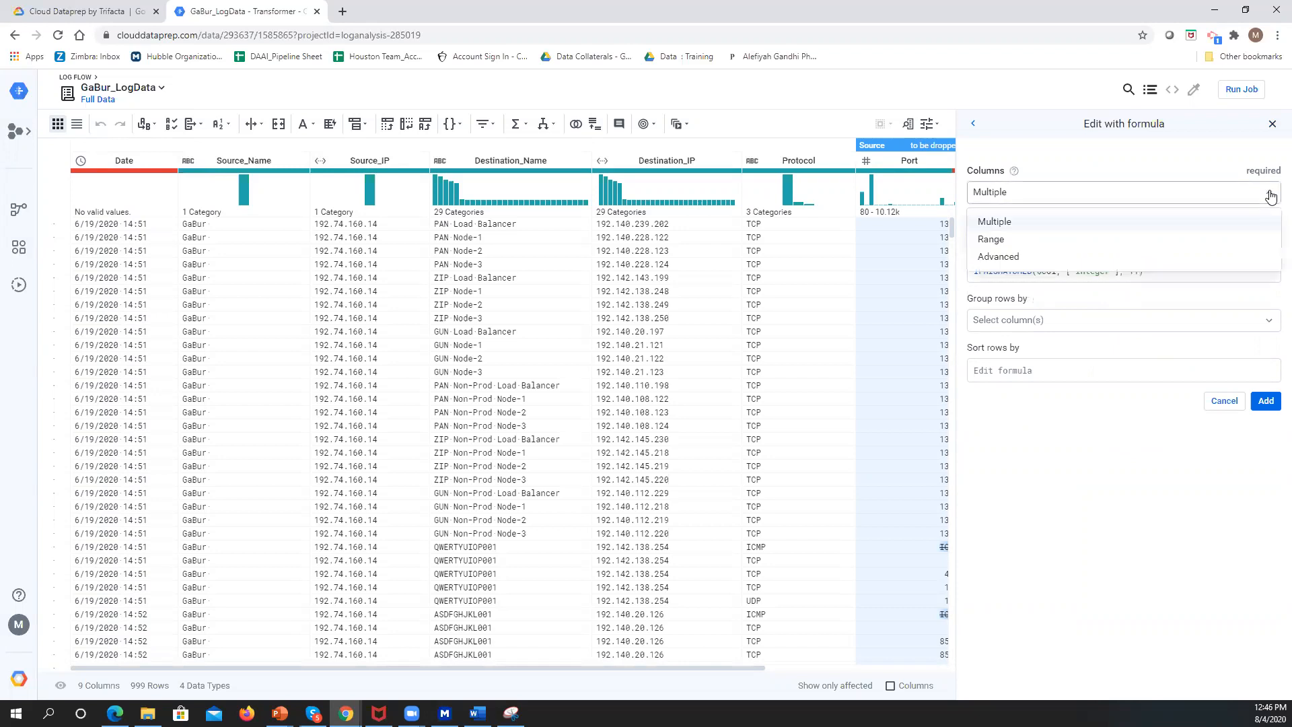
pyautogui.click(1165, 479)
pyautogui.click(1266, 402)
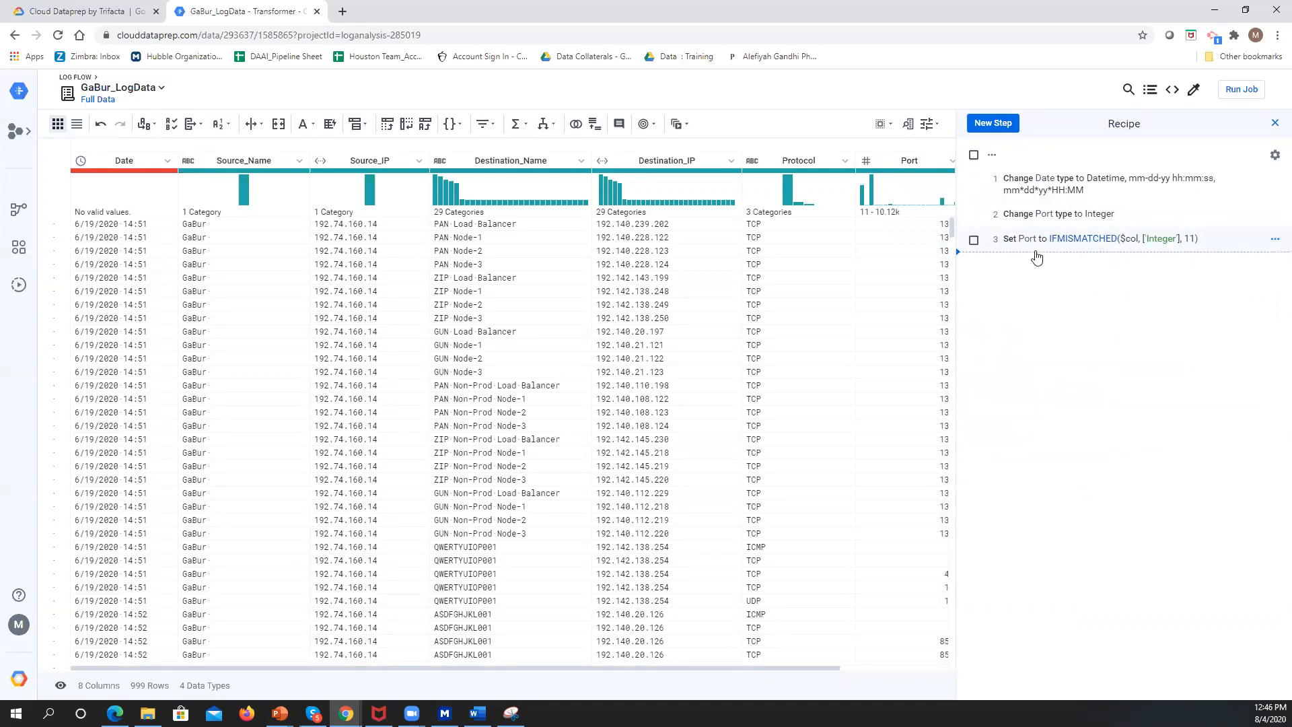
# - Add the suggested One-Hot Encode of the Protocol column's values to the recipe and view the new columns
pyautogui.click(846, 163)
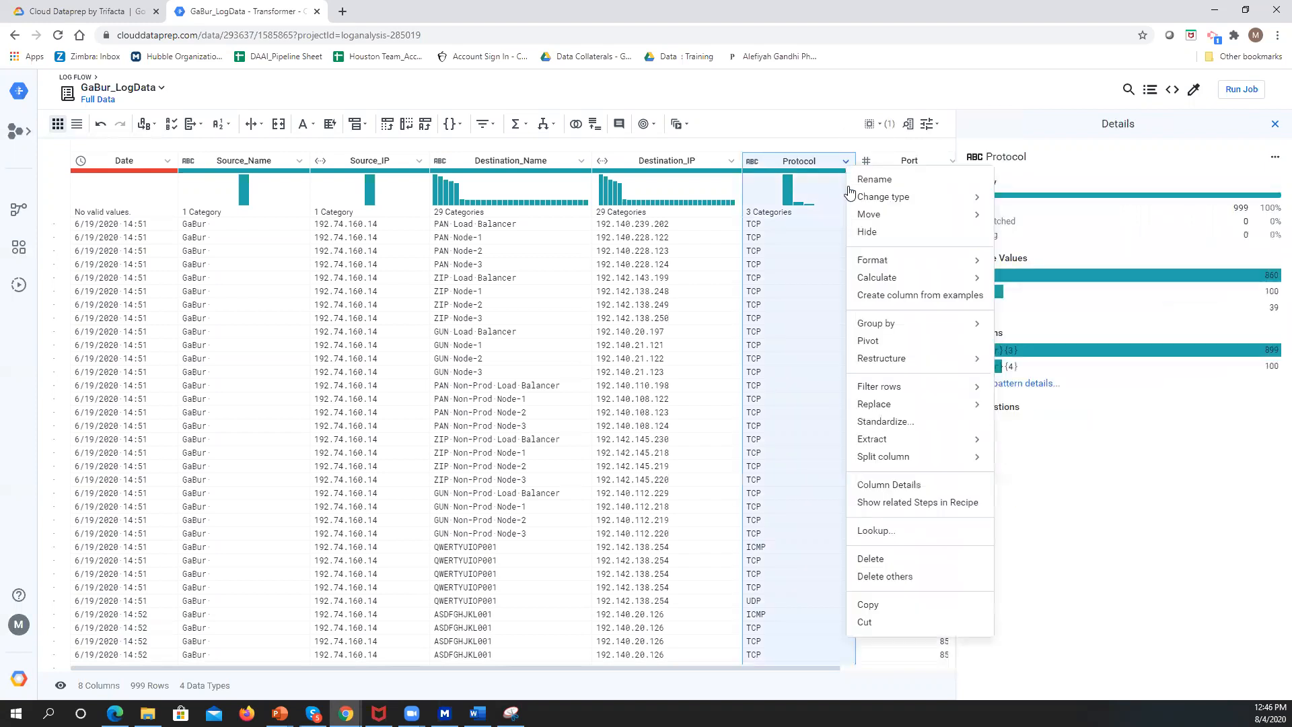
pyautogui.moveTo(860, 202)
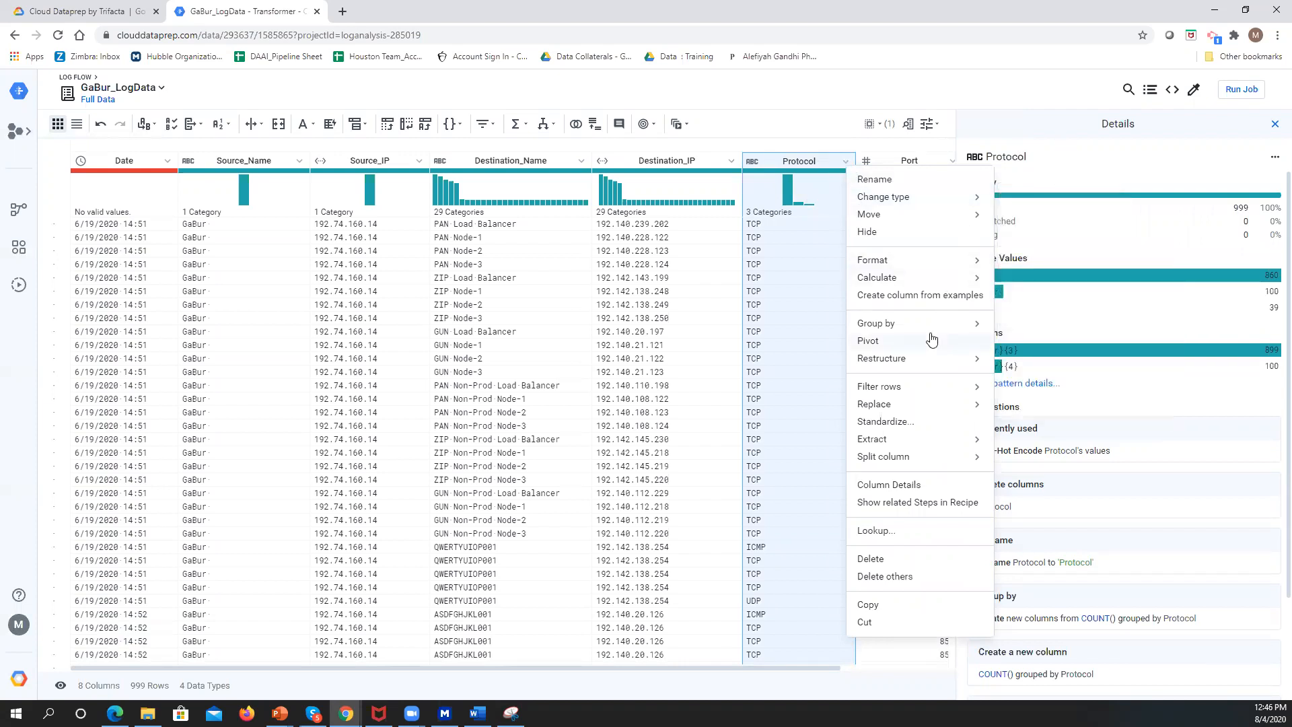
pyautogui.moveTo(983, 319)
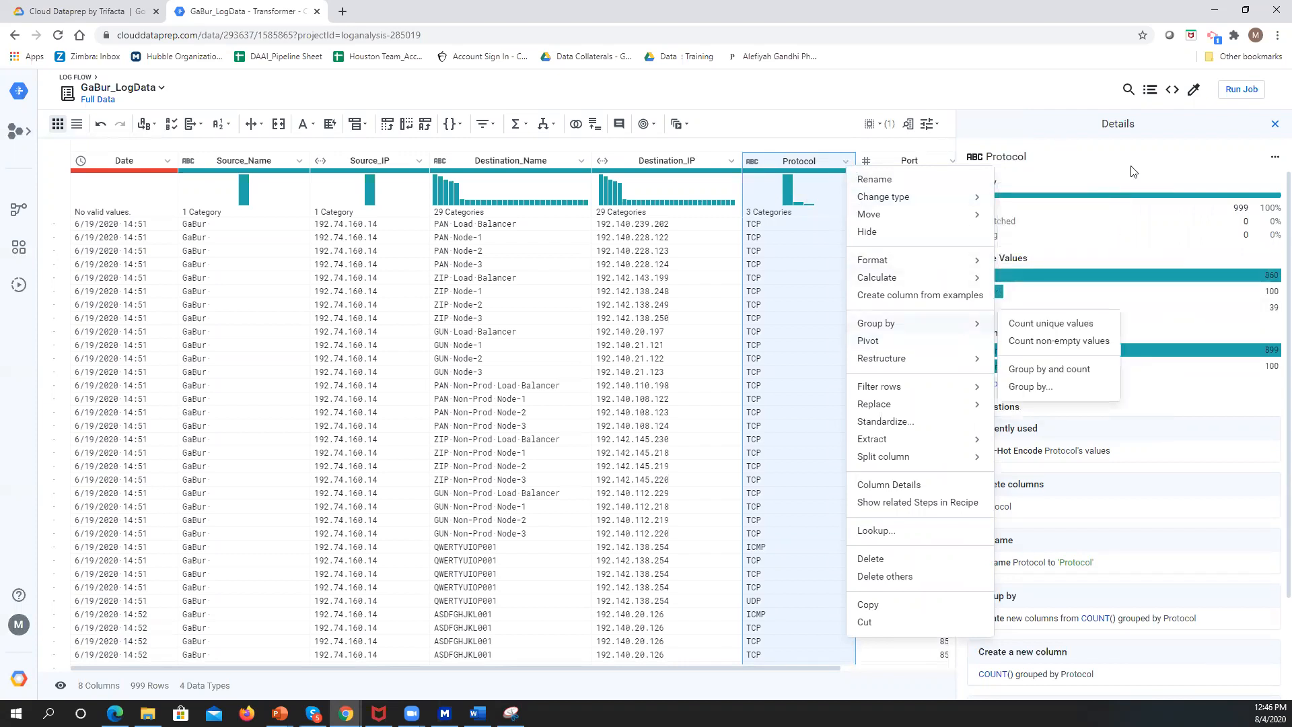
pyautogui.moveTo(1064, 455)
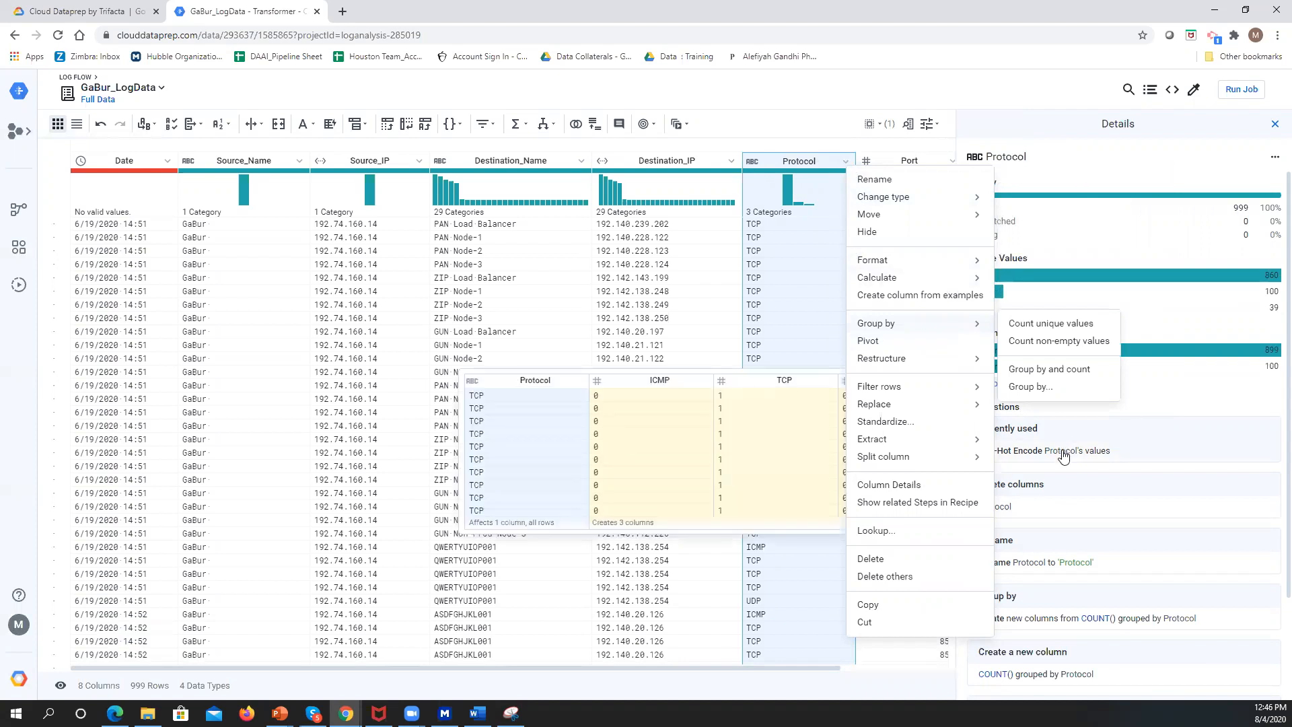
pyautogui.click(1062, 455)
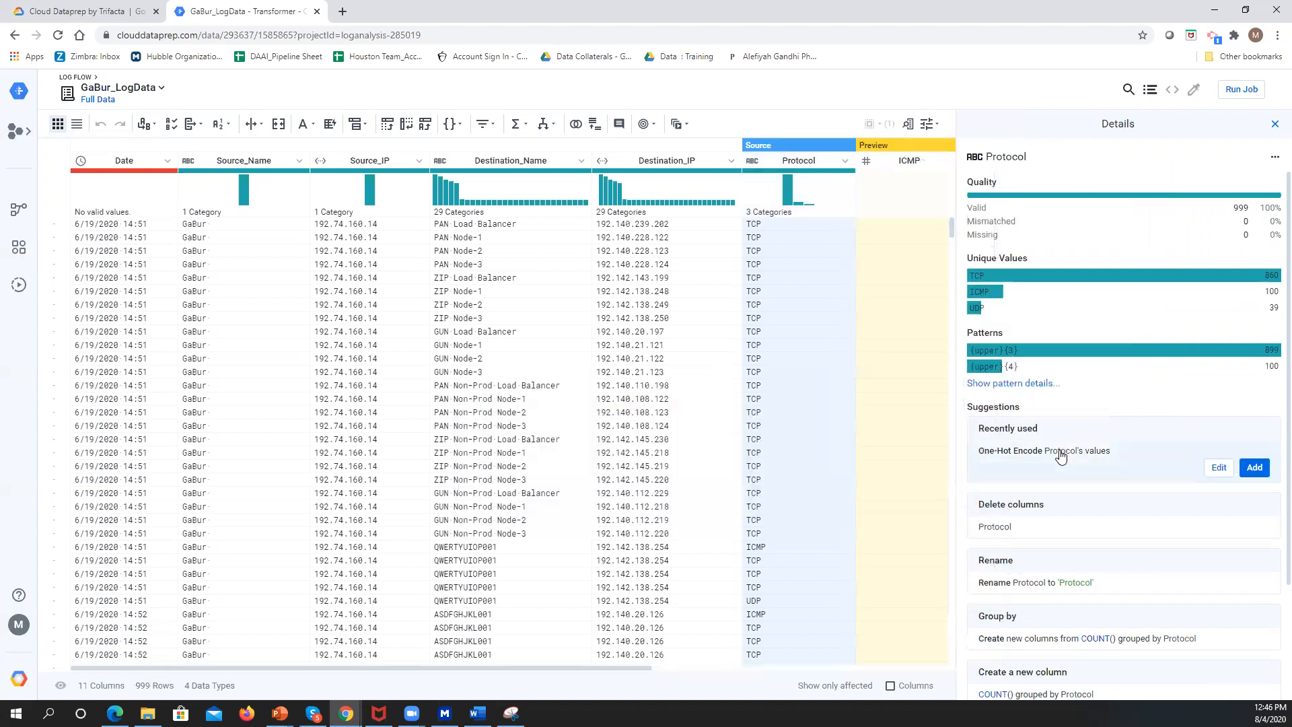
pyautogui.click(1254, 468)
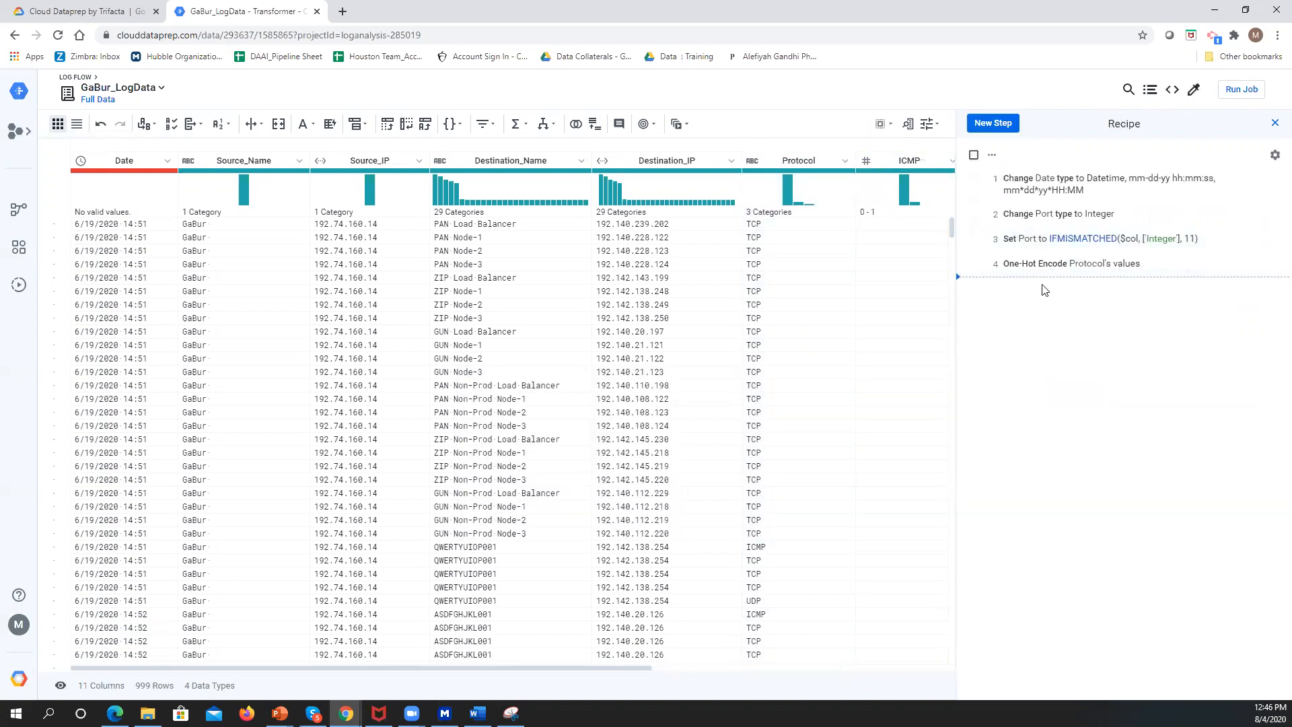
pyautogui.moveTo(632, 666); pyautogui.dragTo(890, 690)
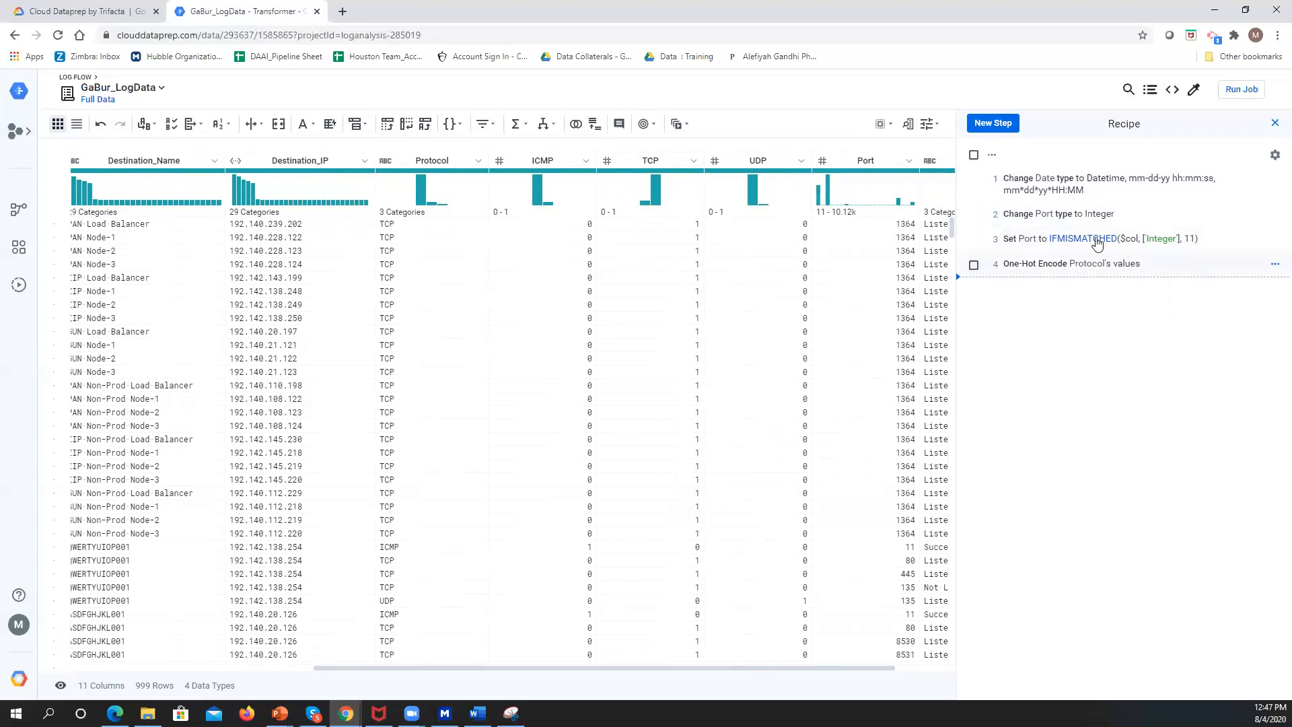
# - Run the GaBur_LogData recipe as a Dataflow job, keeping result profiling and the Create-CSV publishing action
pyautogui.click(1242, 95)
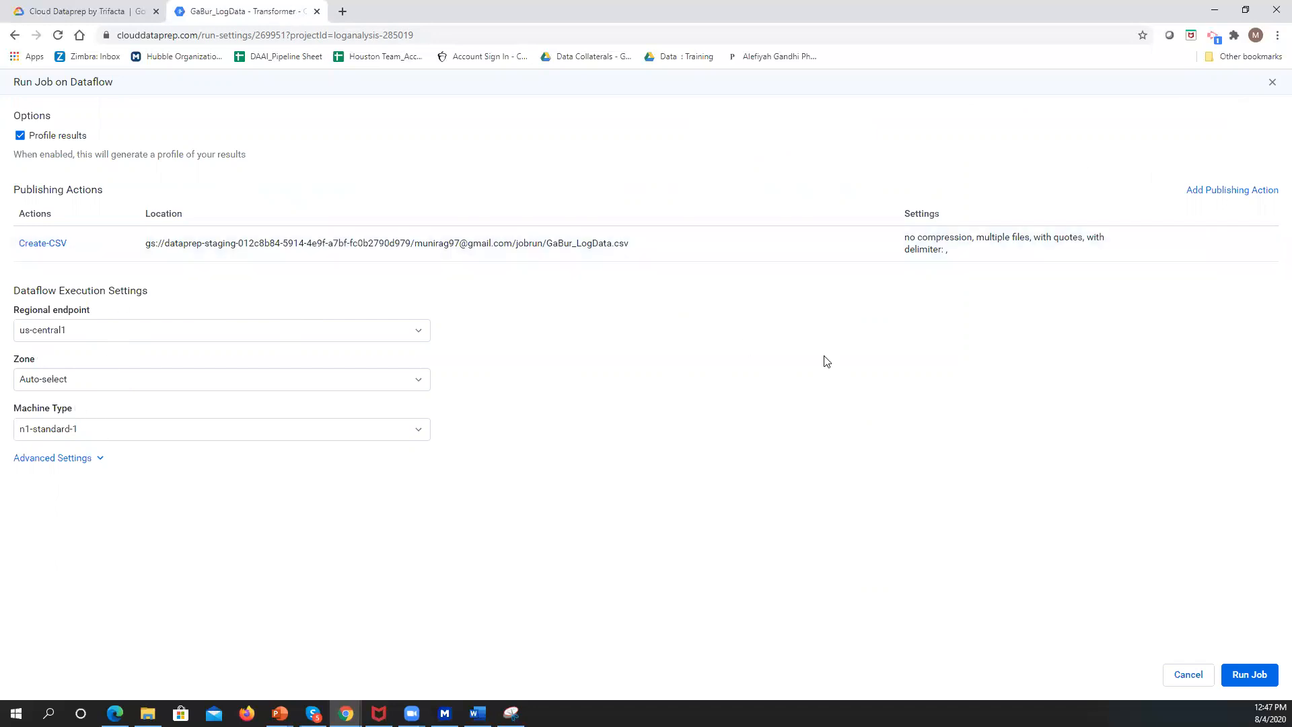
pyautogui.click(1250, 676)
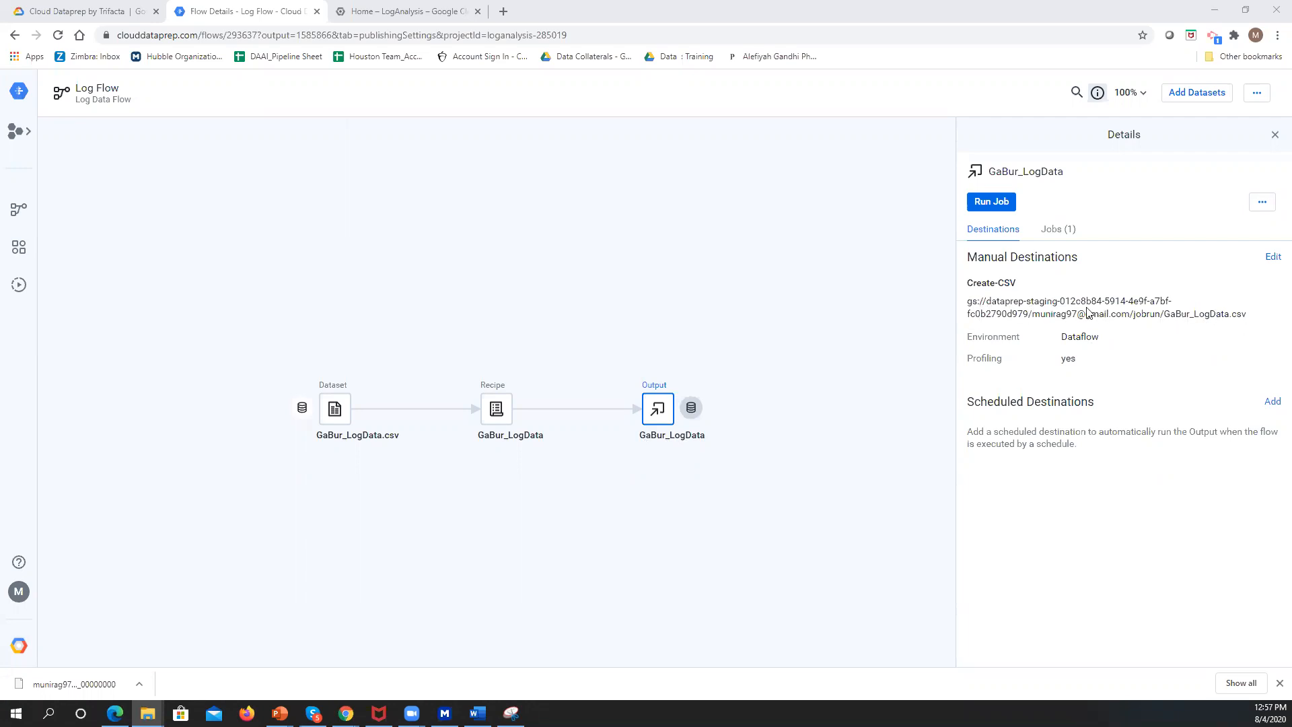
# - Switch to the Google Cloud Platform console and open the Storage browser for the LogAnalysis project
pyautogui.click(409, 14)
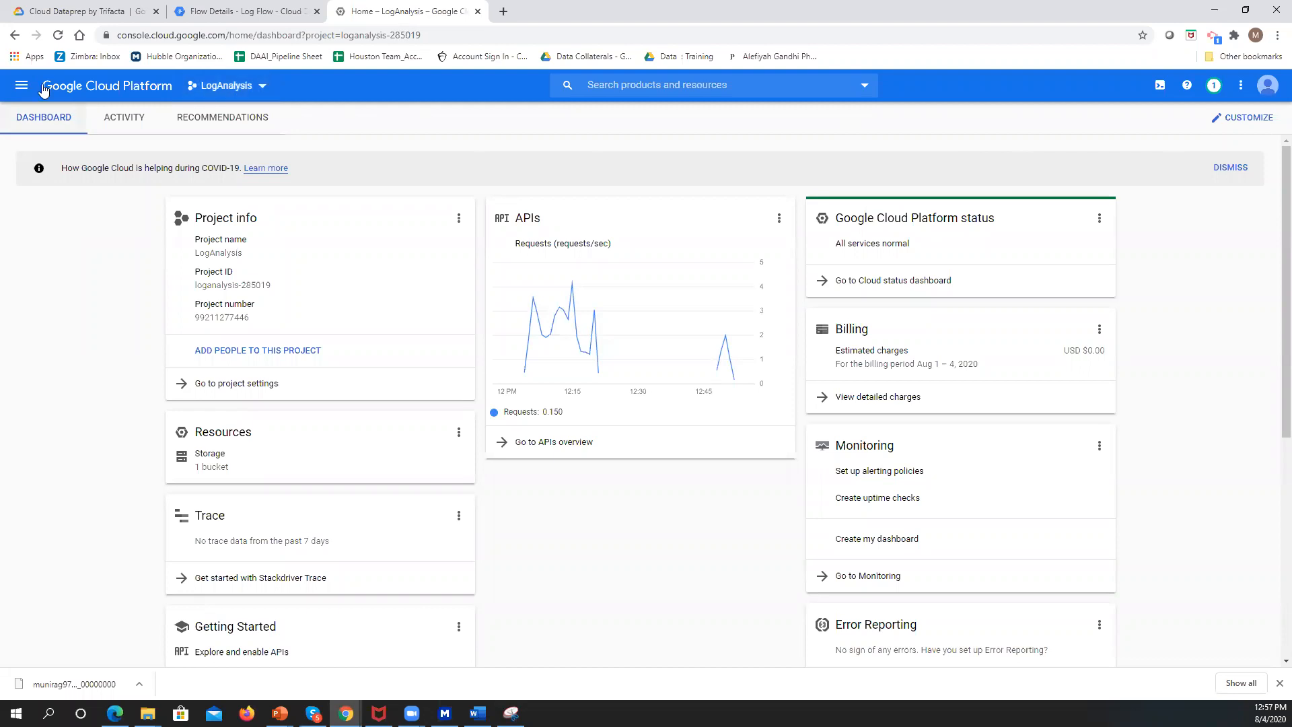
pyautogui.click(20, 87)
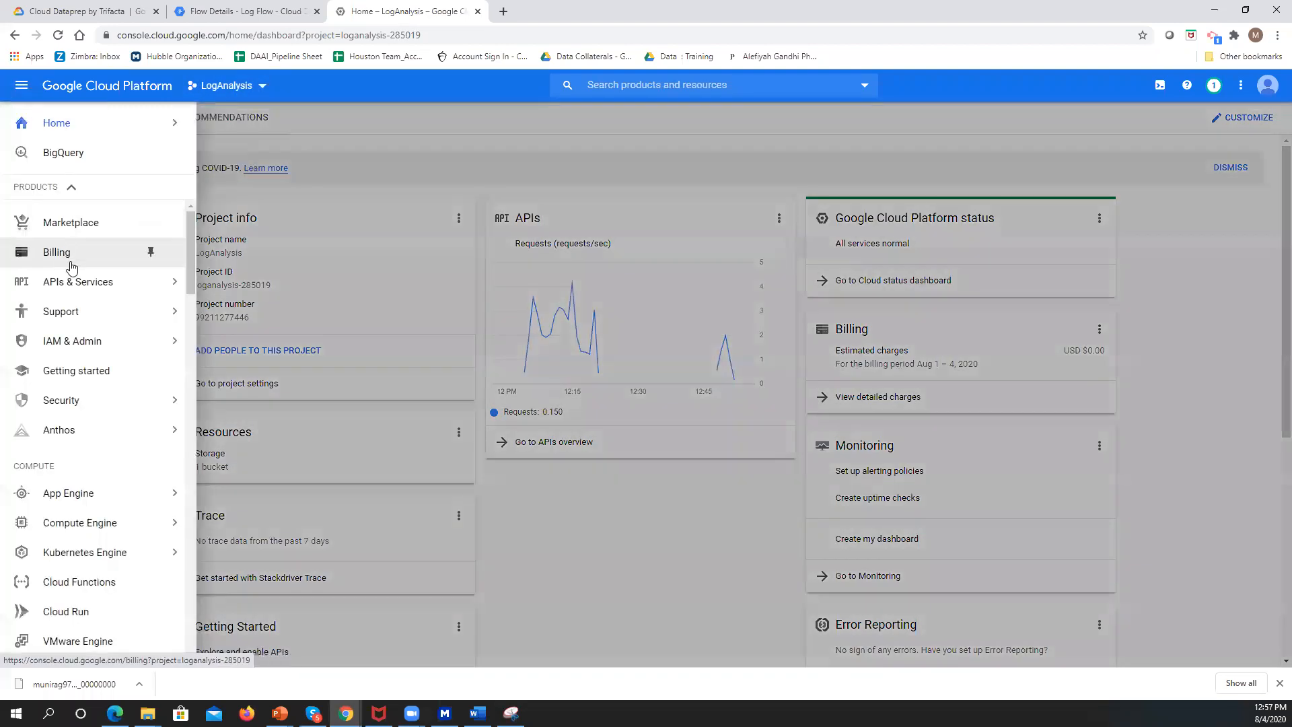
pyautogui.moveTo(119, 484)
pyautogui.scroll(-5, 116, 471)
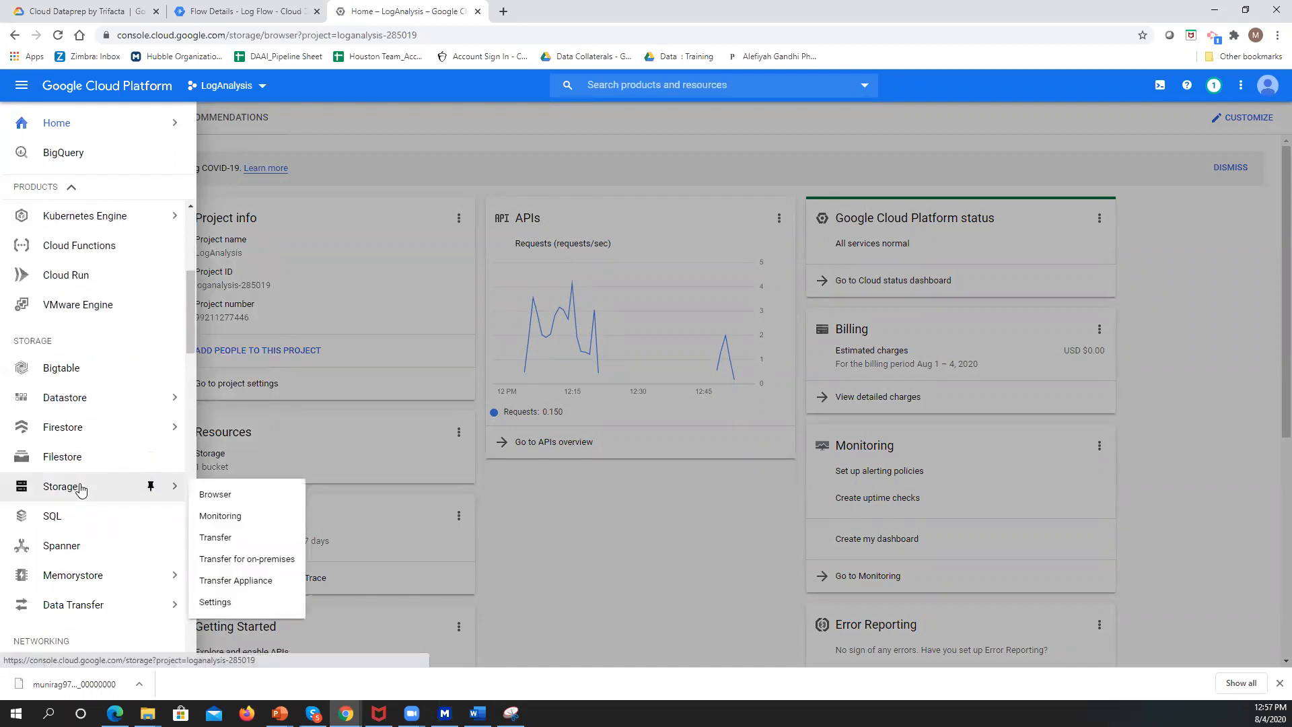
pyautogui.click(80, 489)
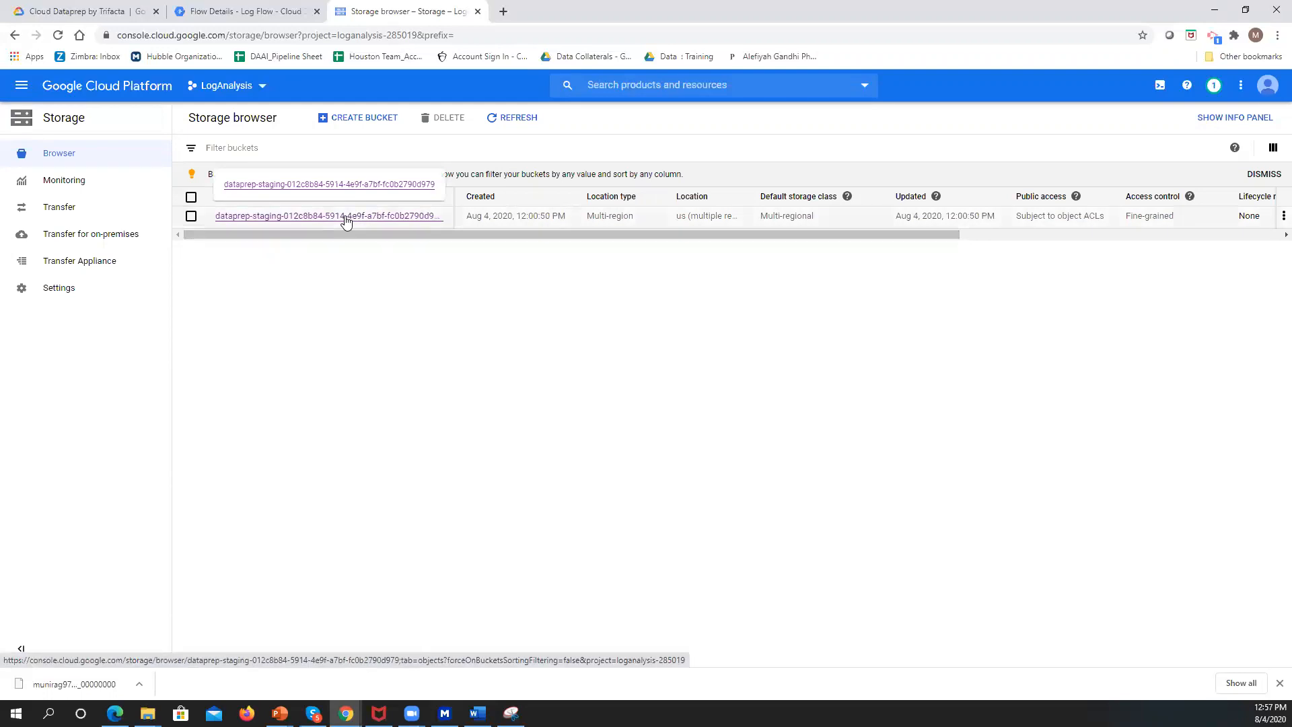
# - Open the output object 2020-08-04_17-51-39_00000000 from the account's jobrun/GaBur_LogData.csv folder in the dataprep-staging bucket
pyautogui.click(346, 219)
pyautogui.click(298, 344)
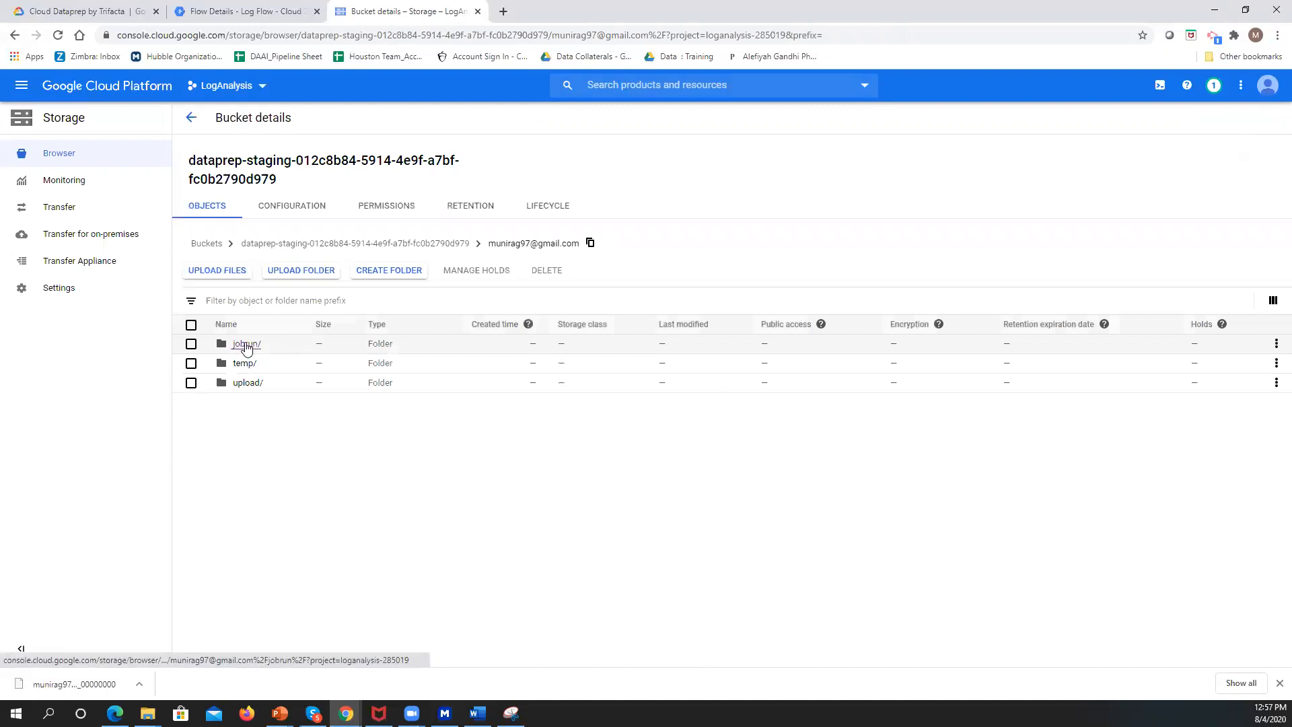
pyautogui.click(246, 344)
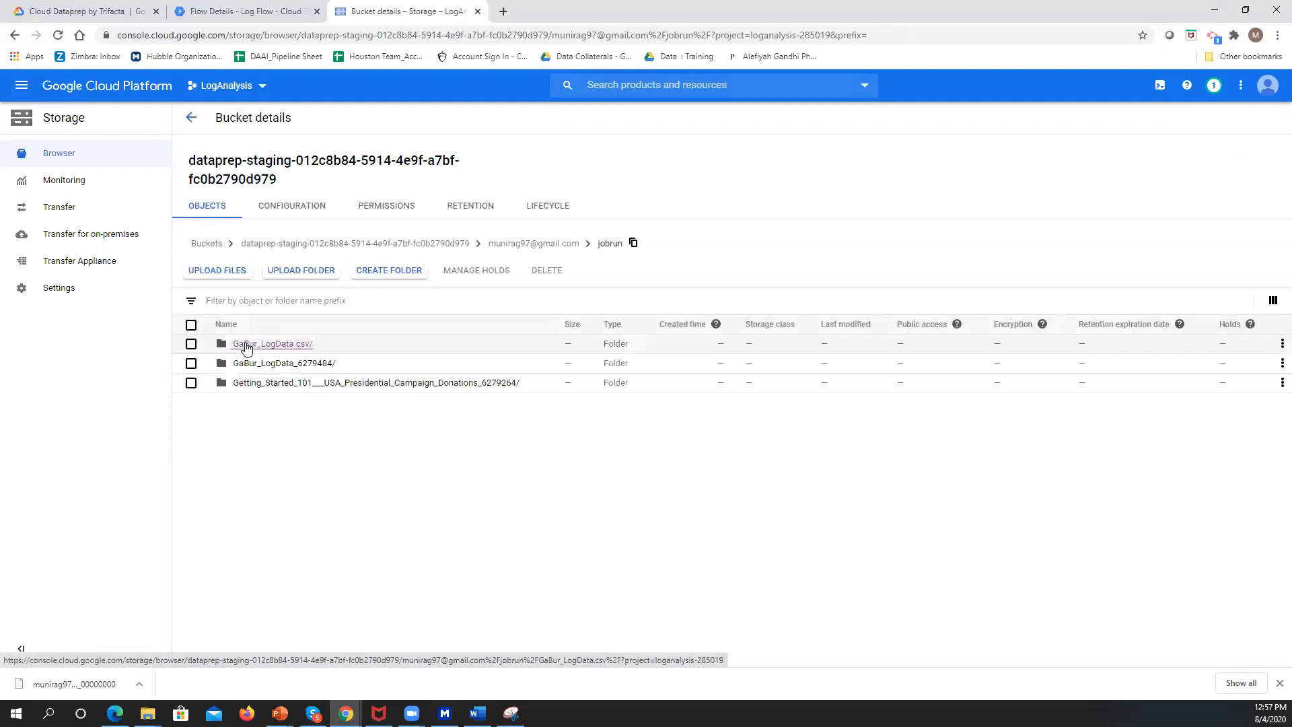
pyautogui.click(291, 345)
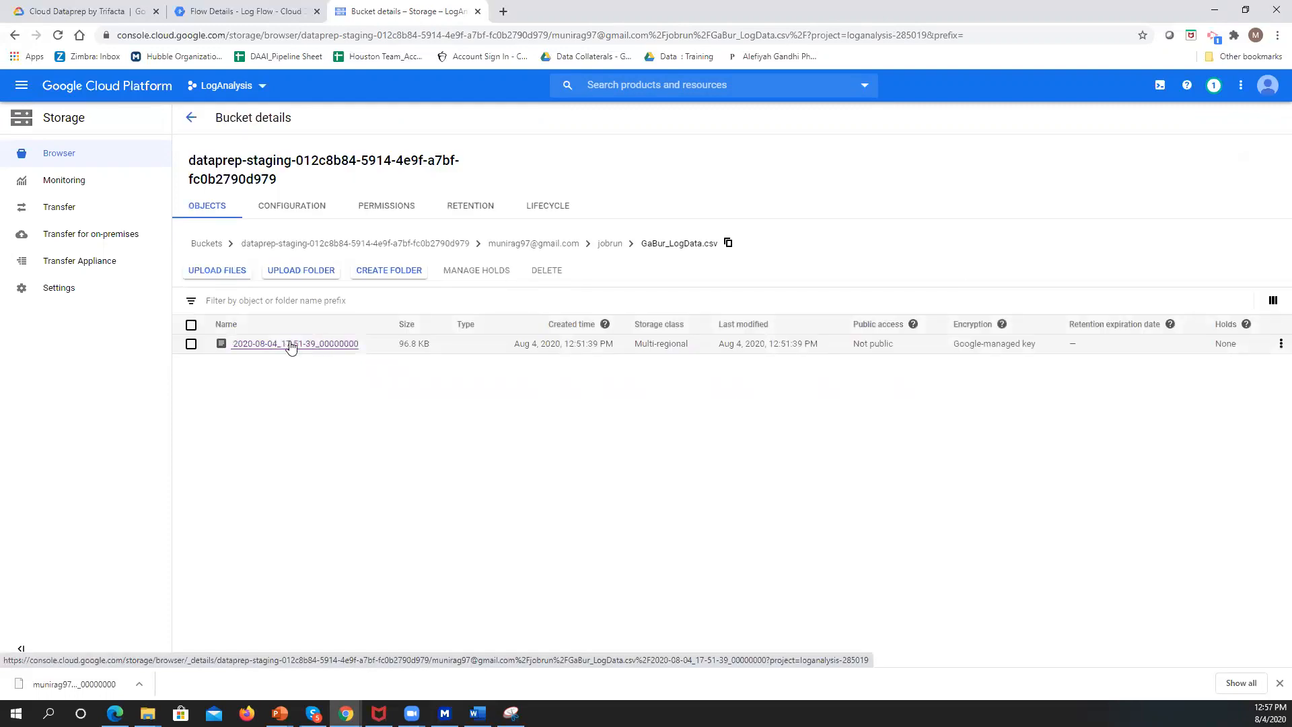
pyautogui.click(291, 345)
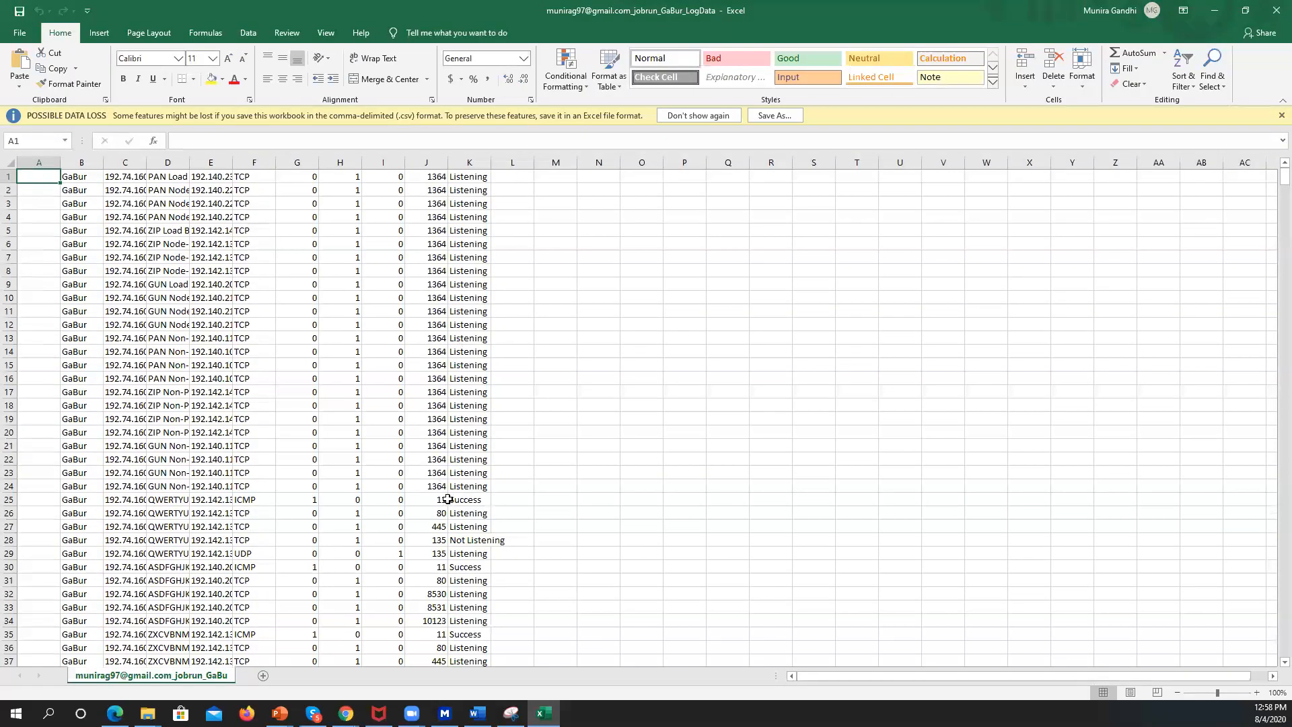
# - Examine the replaced Port values in column J and the one-hot encoded Protocol columns G to I in Excel, and close the workbook
pyautogui.click(437, 501)
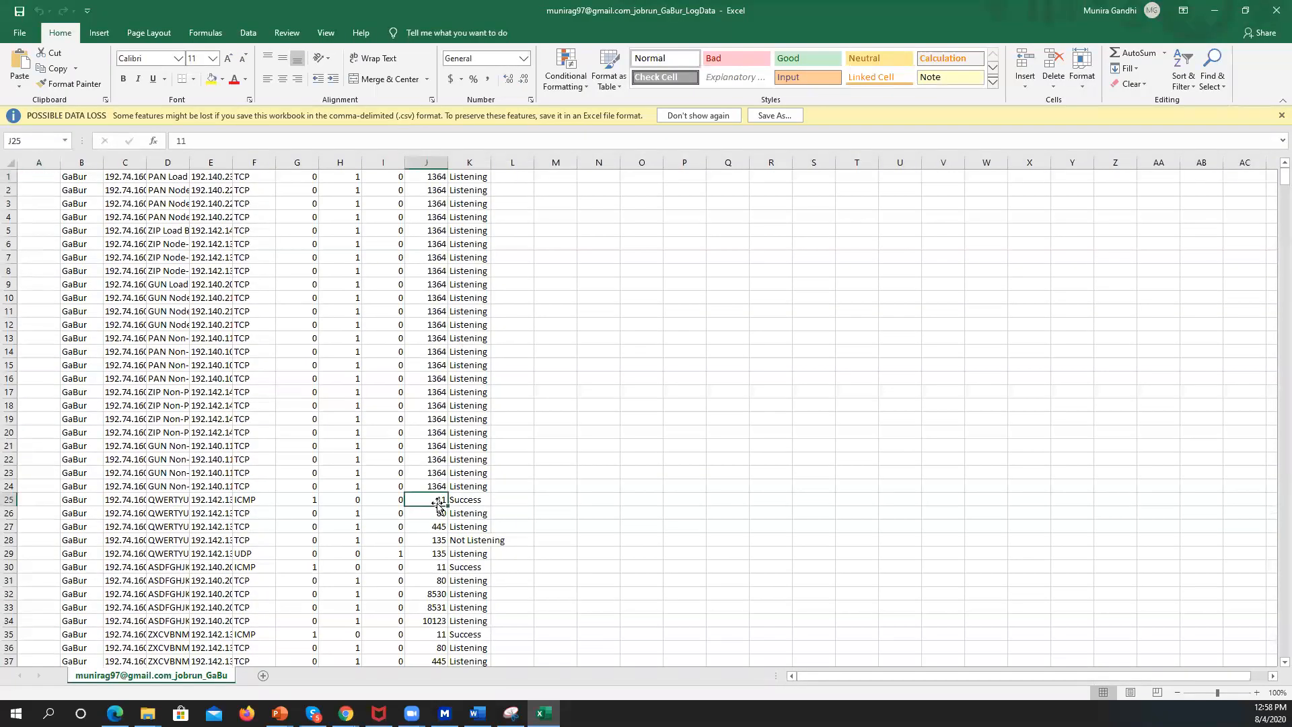
pyautogui.moveTo(437, 364); pyautogui.dragTo(443, 520)
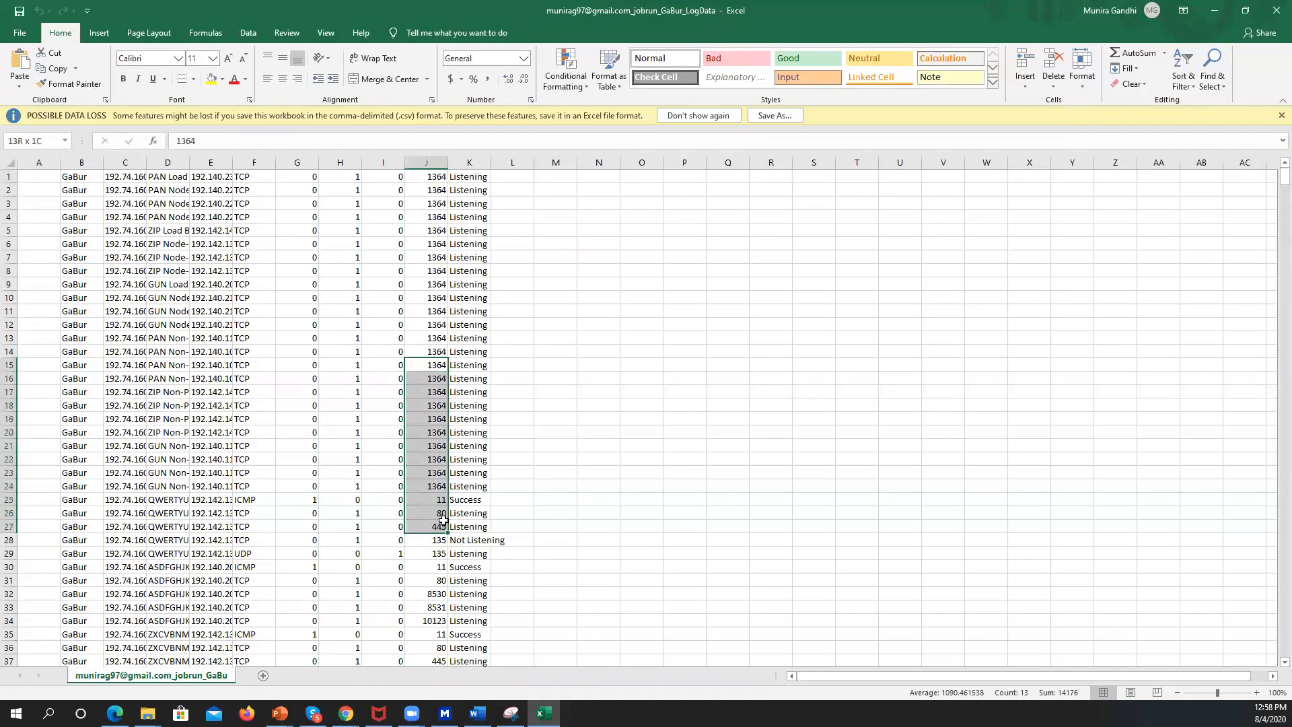
pyautogui.click(428, 502)
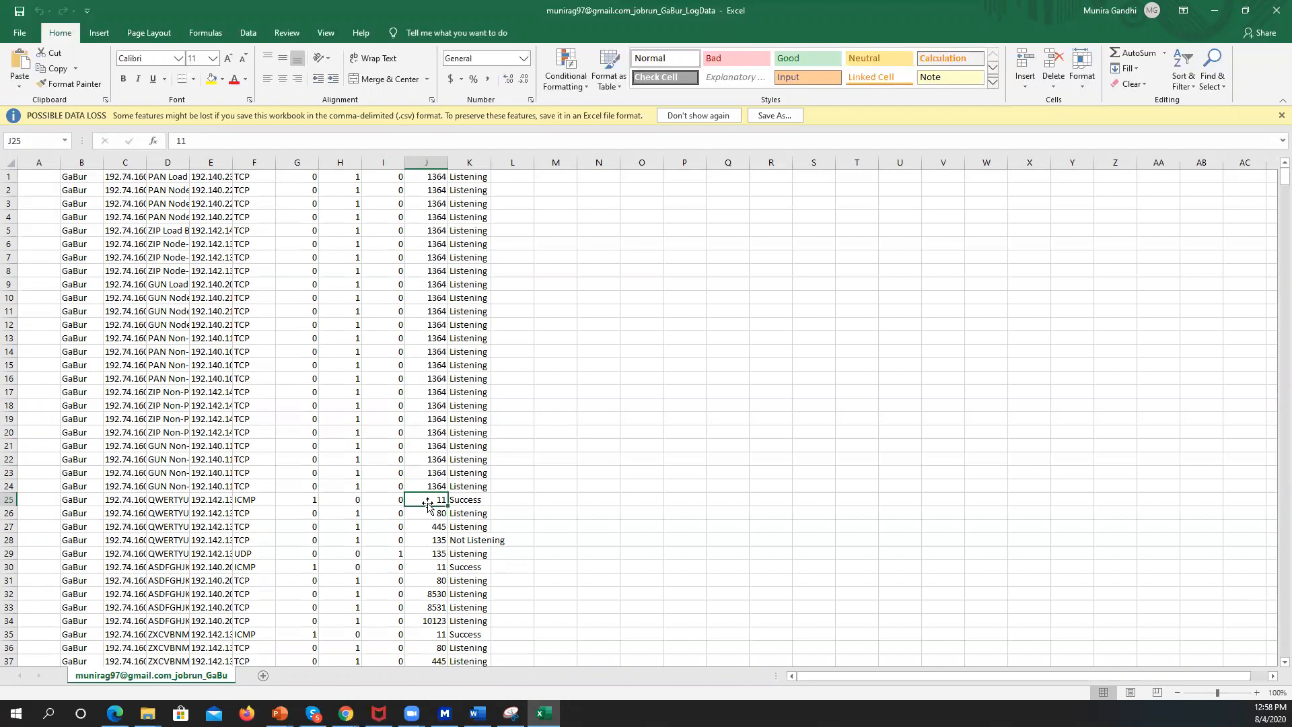
pyautogui.click(432, 568)
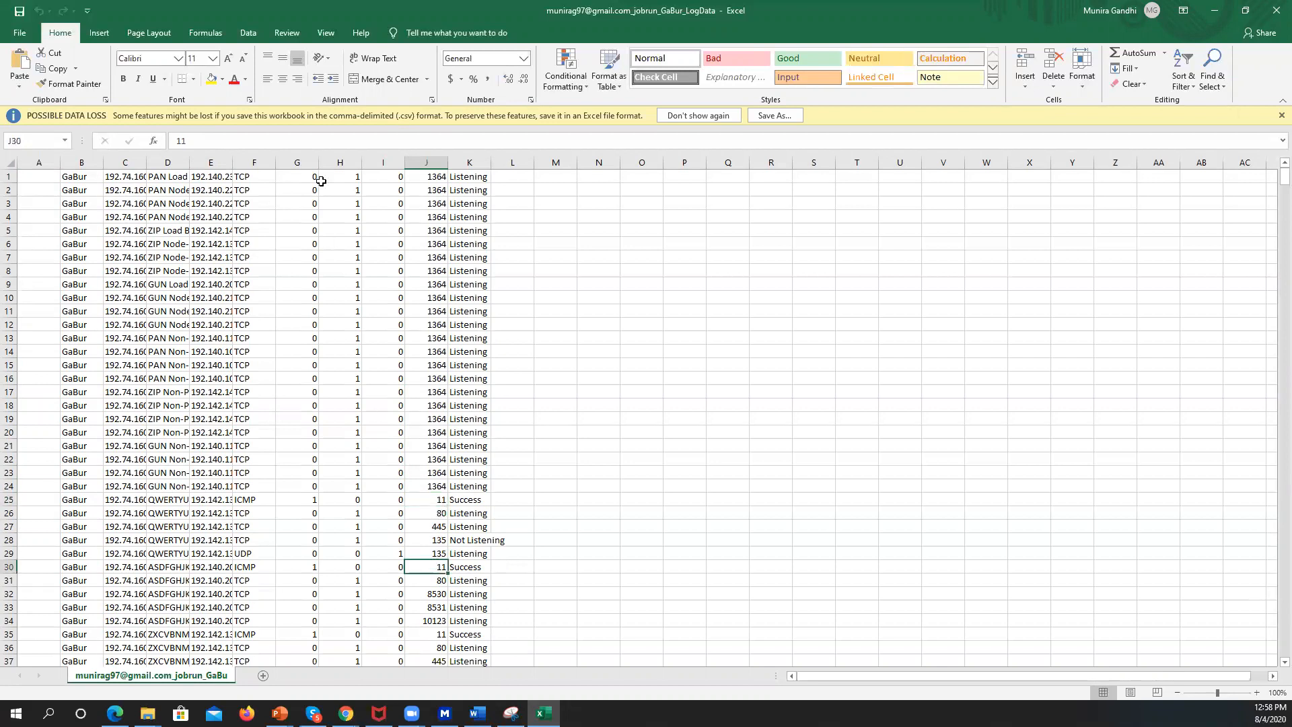
pyautogui.moveTo(304, 189); pyautogui.dragTo(388, 193)
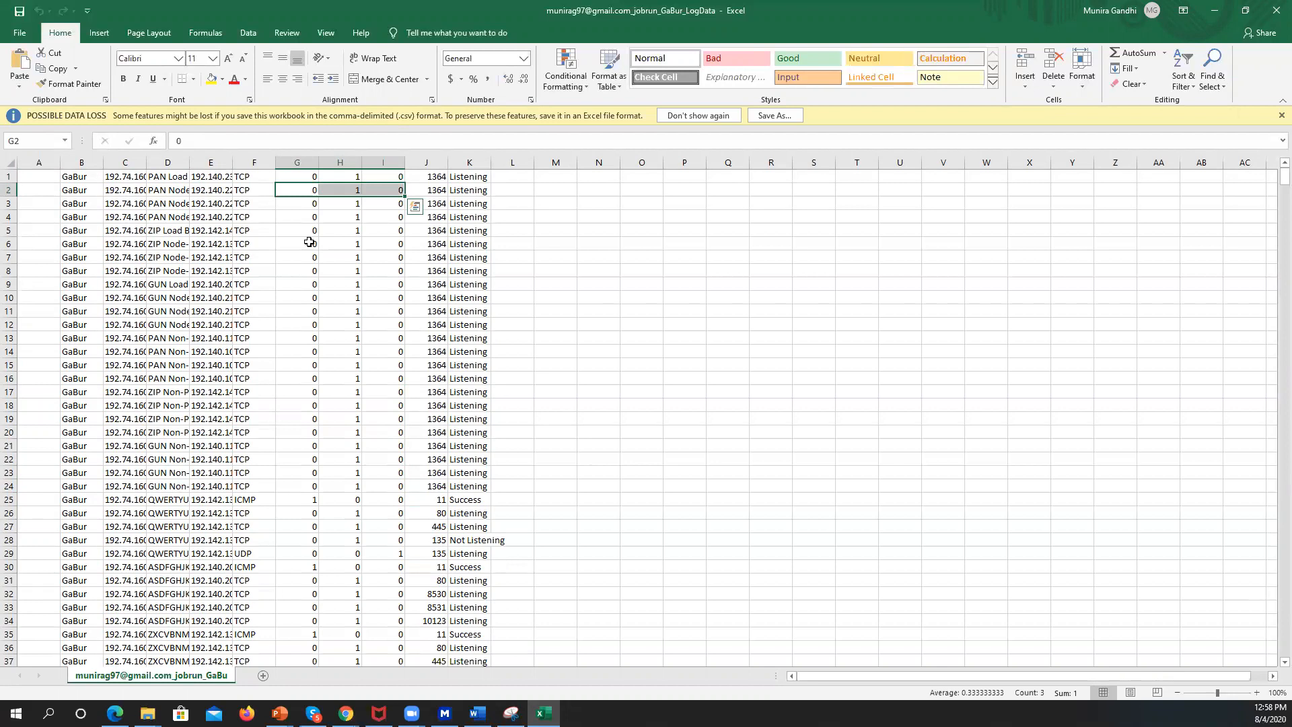
pyautogui.click(262, 217)
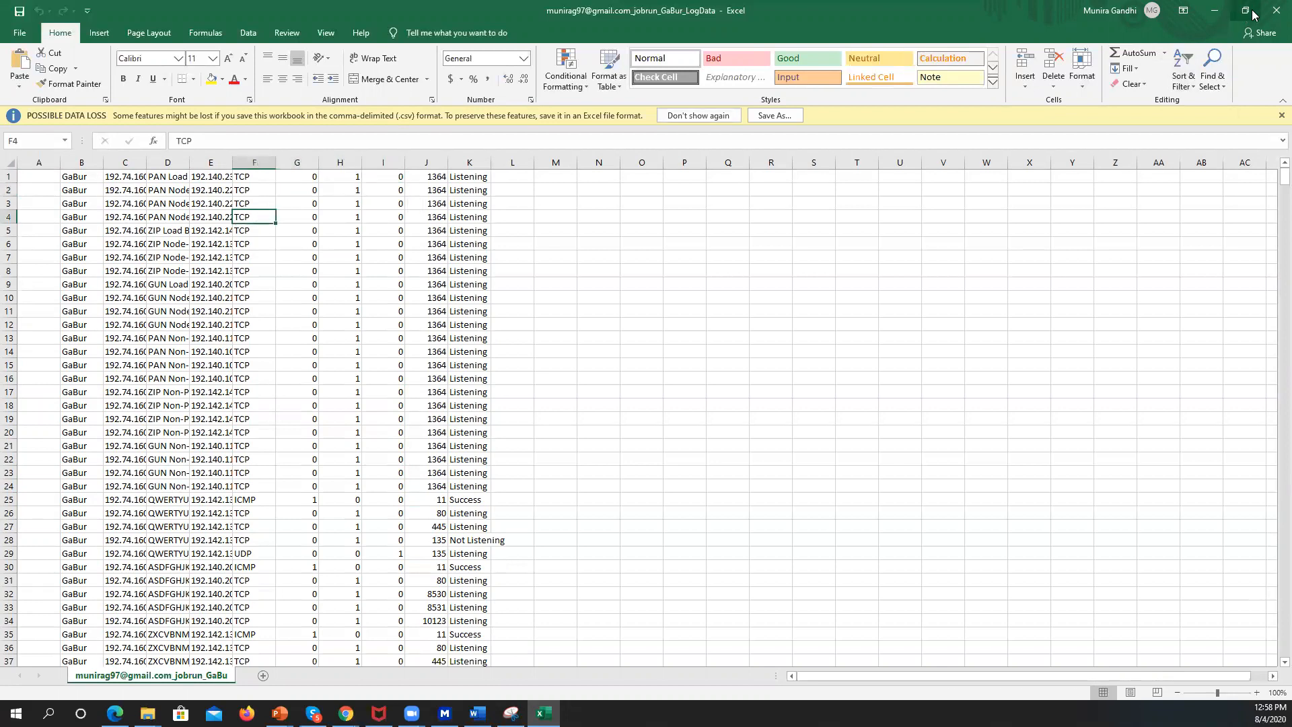
pyautogui.click(1274, 14)
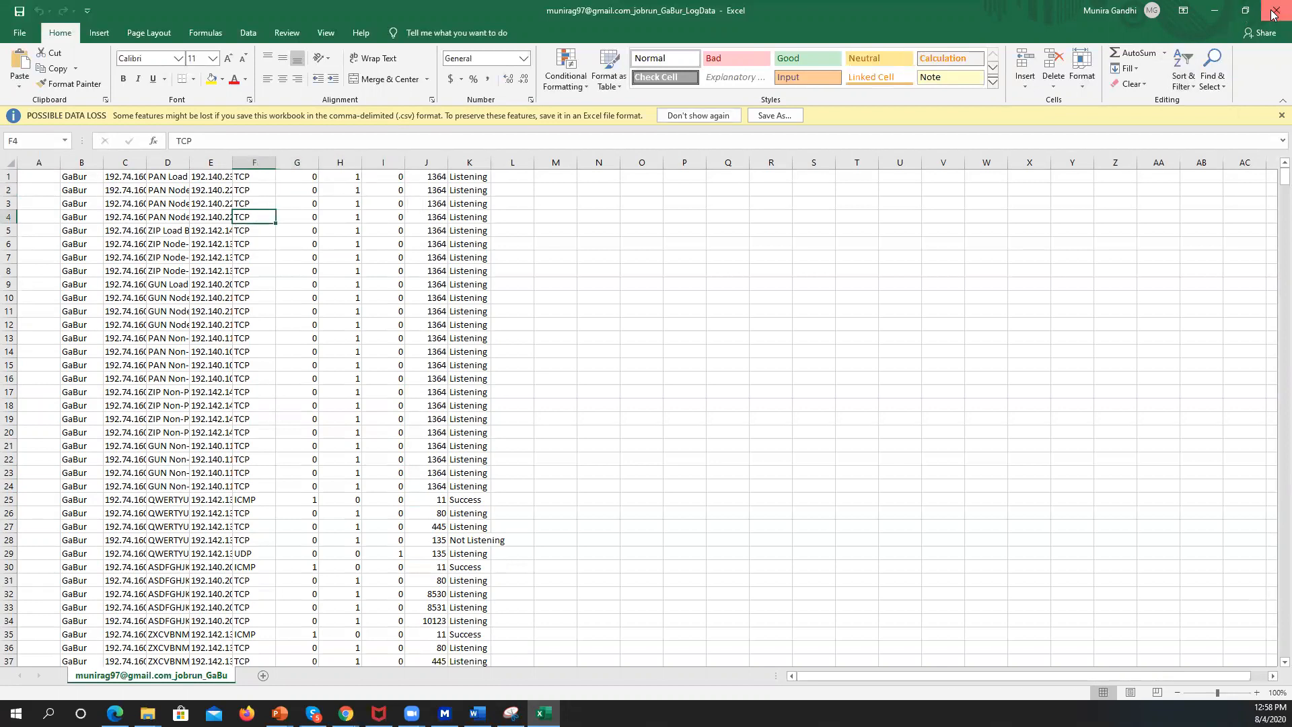